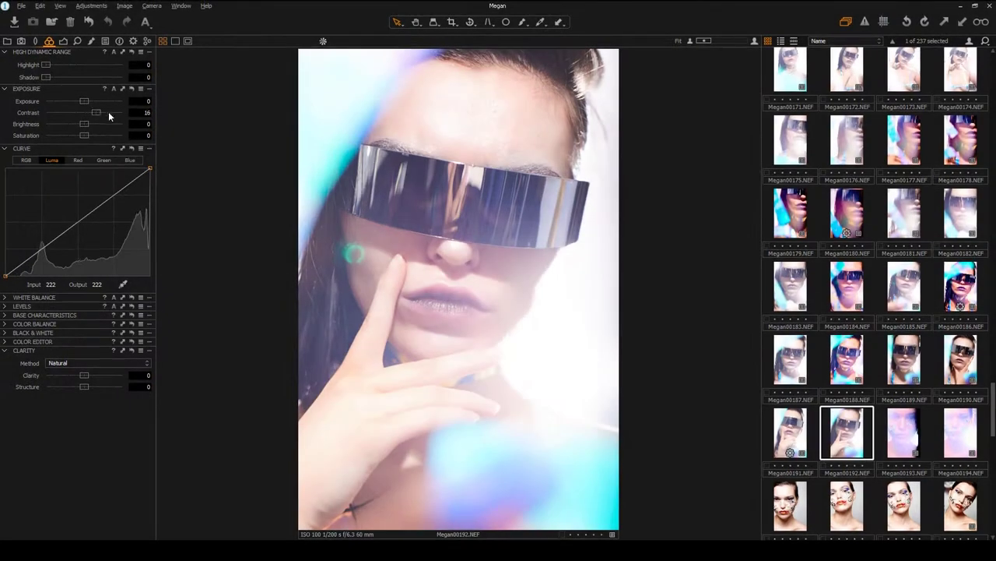
Raise the portrait's Contrast in Capture One's Exposure tool to 29.
click(109, 113)
Set Contrast 29, Highlight 38 and Brightness -34, and lift Exposure to 0.05.
drag(108, 121, 106, 121)
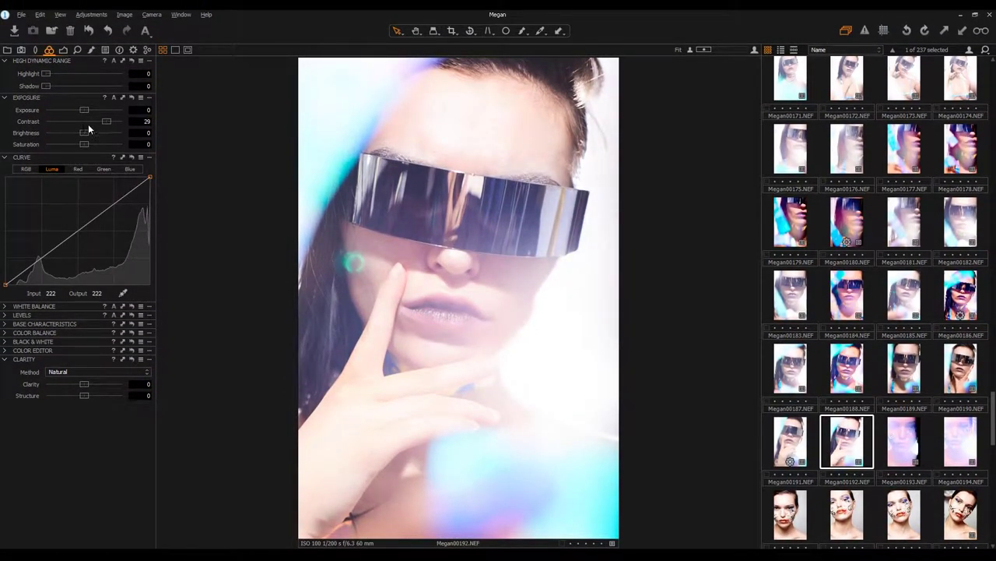
drag(65, 73, 73, 74)
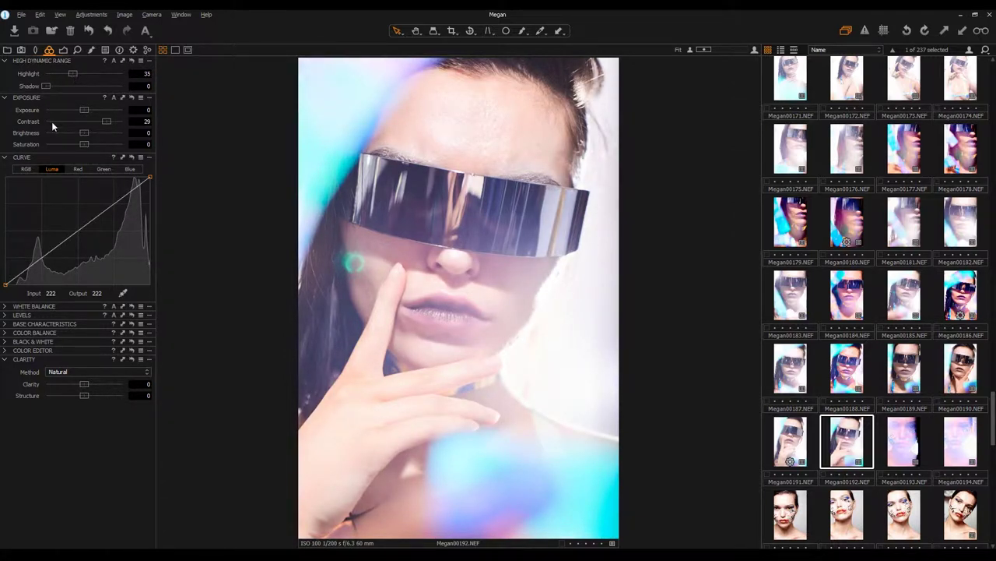
mouse_move(80, 134)
mouse_down()
mouse_move(54, 136)
mouse_move(111, 144)
mouse_up()
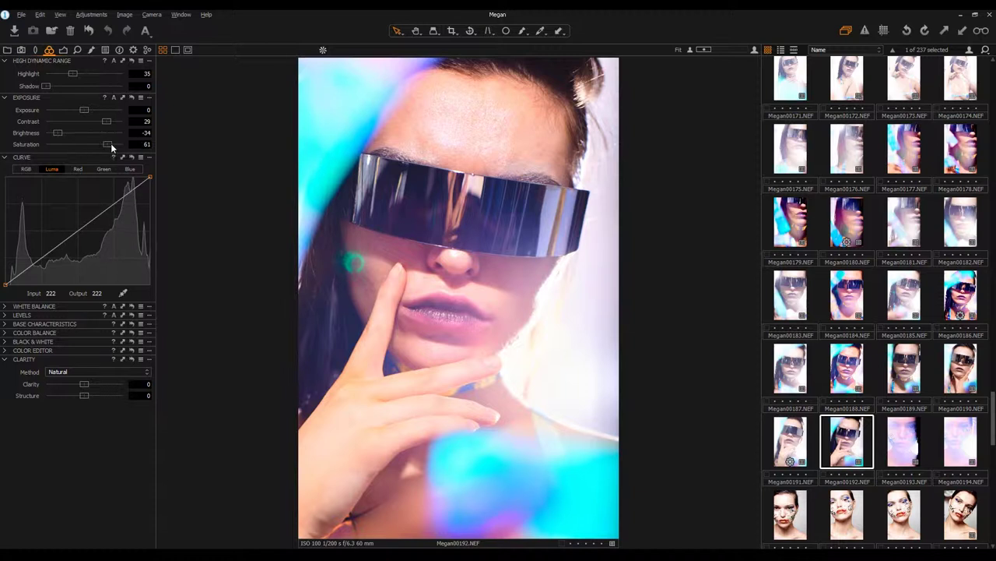
drag(87, 108, 85, 109)
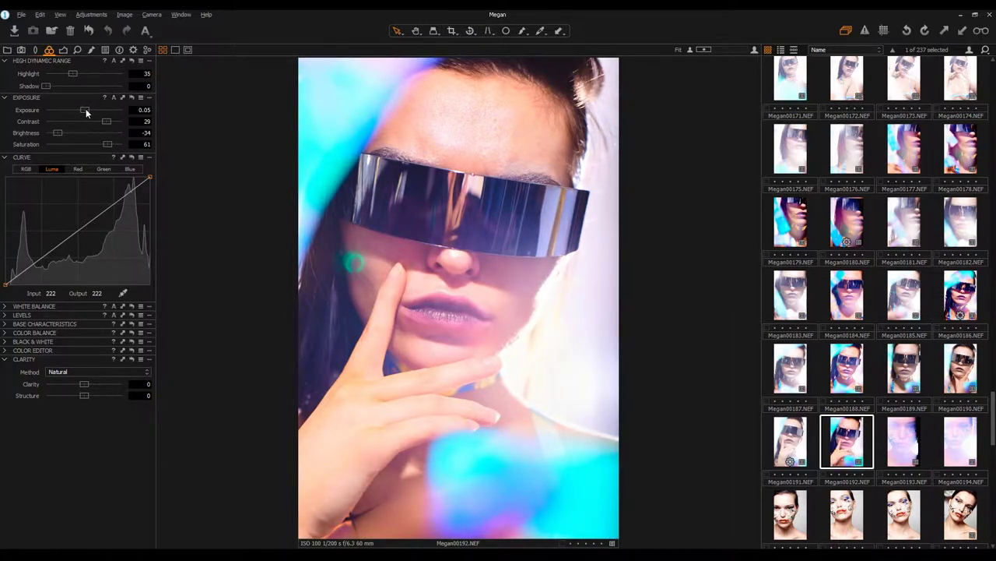
scroll(147, 74, up, 3)
Pull saturation back to 86 and add clarity, checking fine detail zoomed in.
scroll(142, 145, up, 5)
mouse_move(122, 144)
mouse_down()
mouse_move(86, 144)
mouse_move(119, 145)
mouse_up()
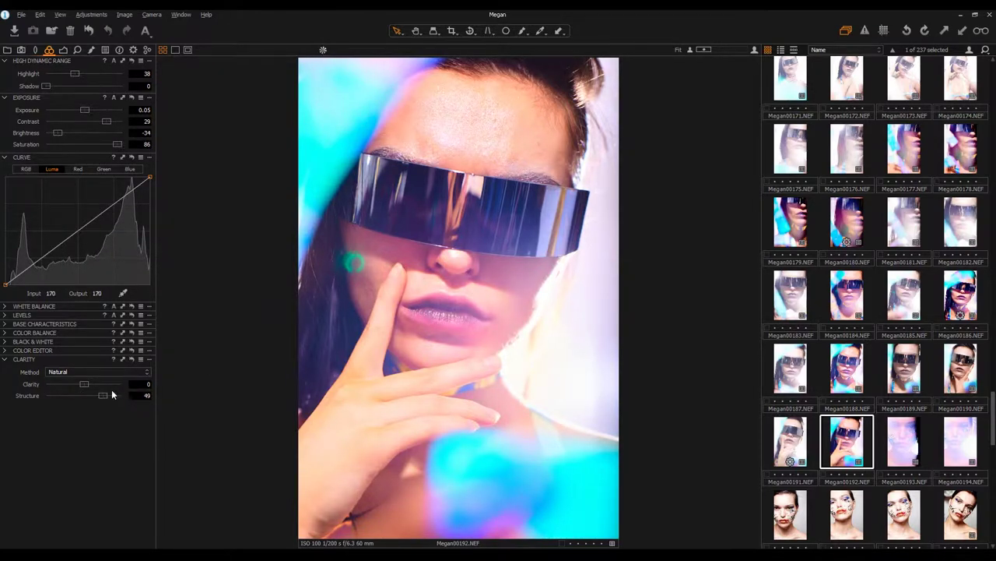
key(ctrl+plus)
key(ctrl+plus)
key(ctrl+minus)
mouse_move(85, 384)
mouse_down()
mouse_move(98, 397)
mouse_move(95, 384)
mouse_move(76, 396)
mouse_move(106, 396)
mouse_up()
key(ctrl+0)
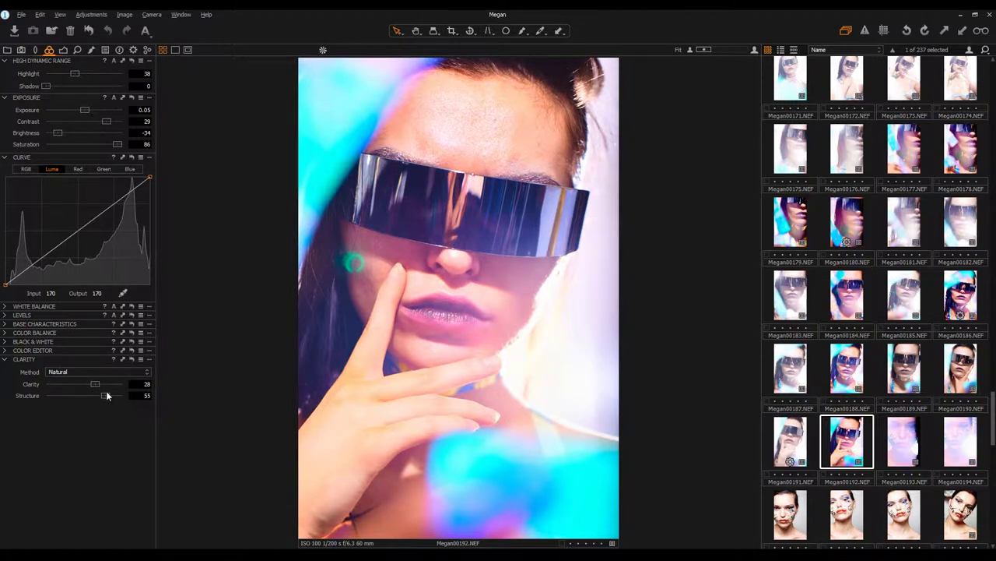
Lower saturation to 70 and compare the edit against the unadjusted original.
mouse_move(115, 144)
mouse_down()
mouse_move(77, 145)
mouse_move(106, 145)
mouse_up()
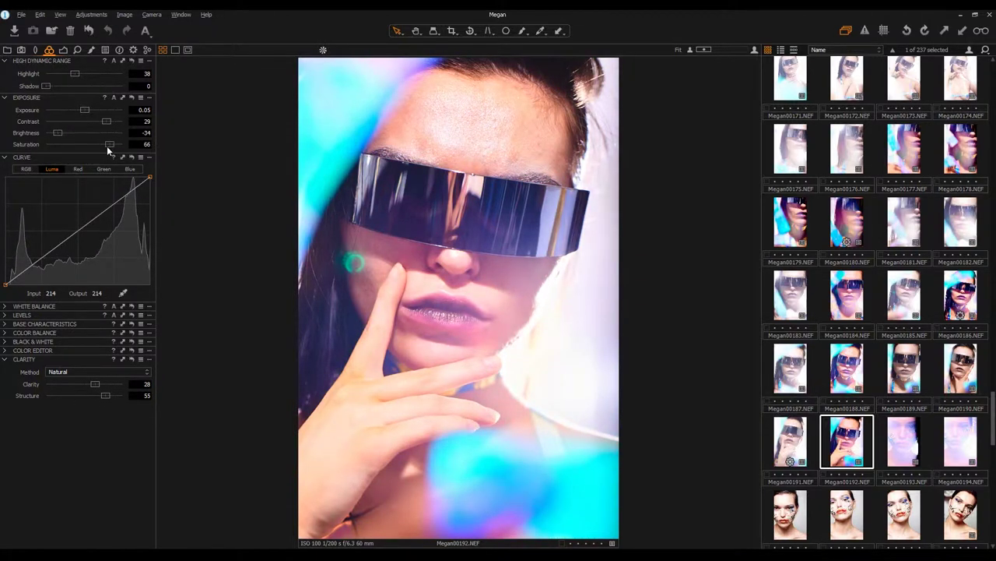
click(91, 30)
click(91, 30)
click(90, 30)
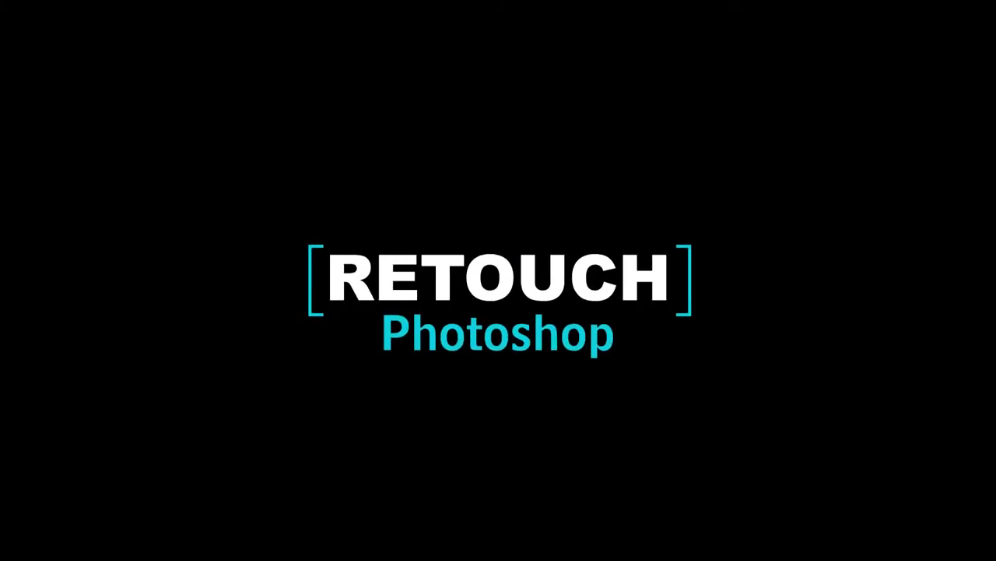
Zoom out on Megan00192.tif and hide the panels for a full-screen view.
scroll(645, 392, down, 2)
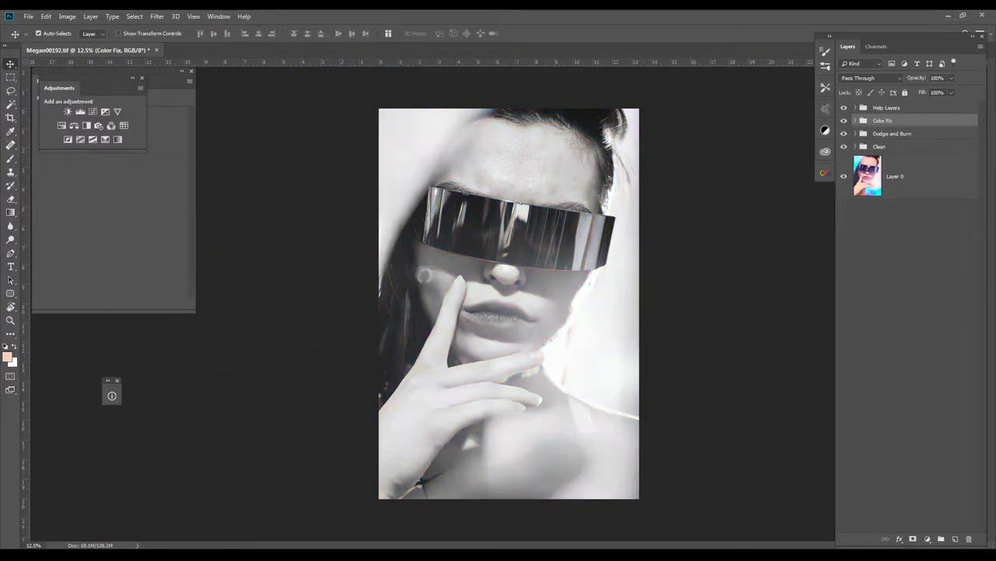
key(Tab)
key(Tab)
key(Tab)
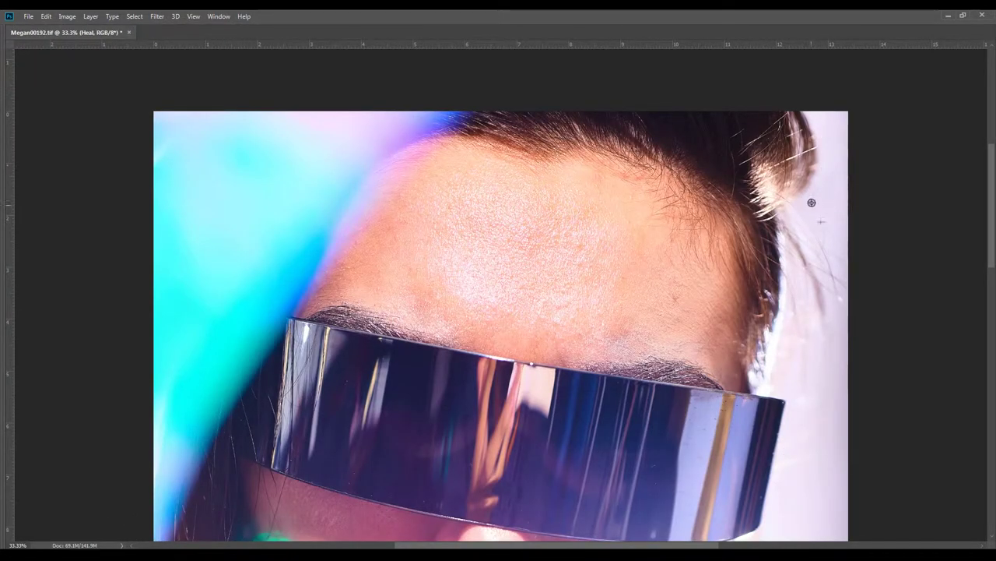
Heal stray hairs along the forehead hairline with the Healing Brush on the Heal layer.
drag(816, 208, 713, 146)
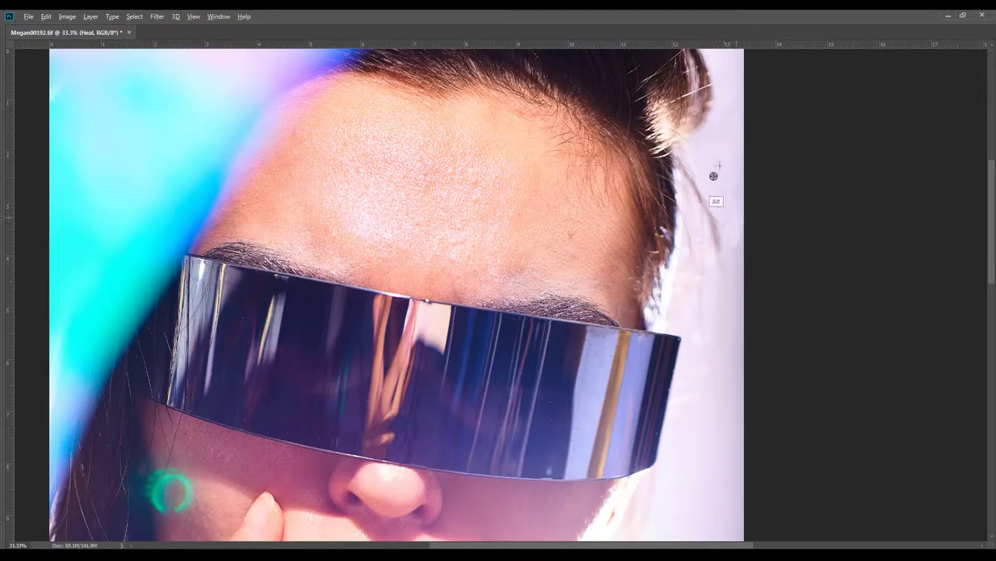
mouse_move(712, 159)
mouse_down()
mouse_move(825, 159)
mouse_move(634, 142)
mouse_up()
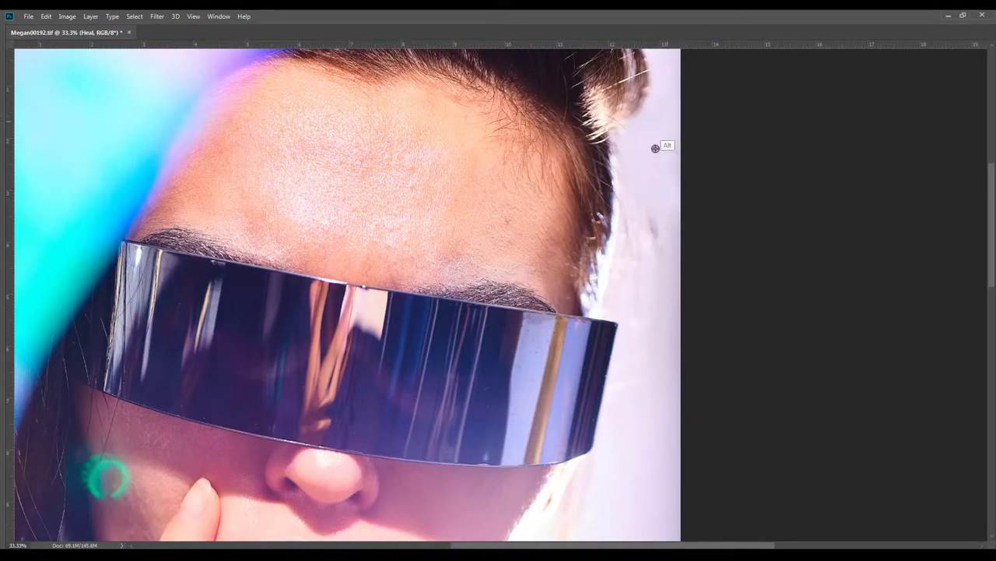
drag(671, 205, 612, 75)
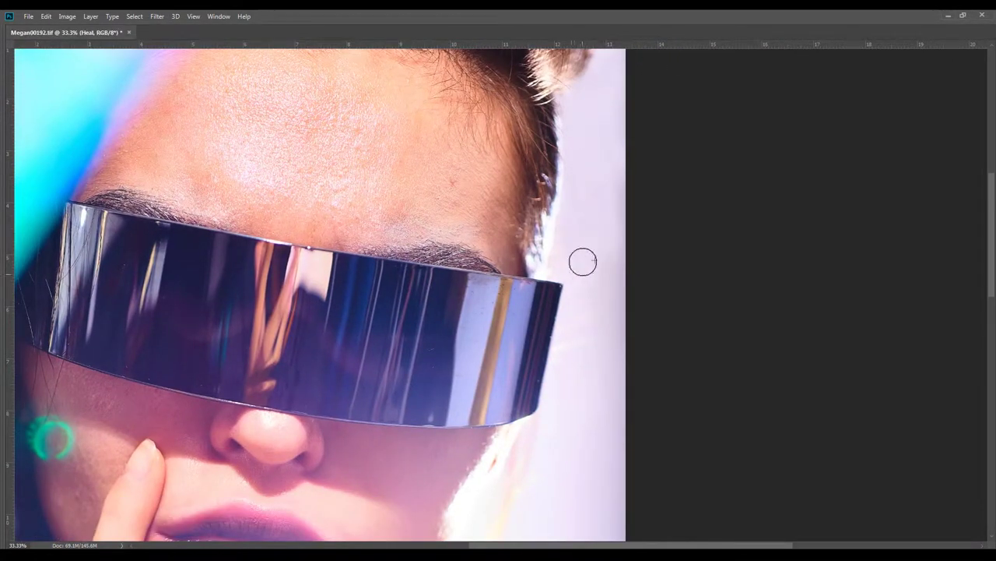
scroll(582, 260, down, 2)
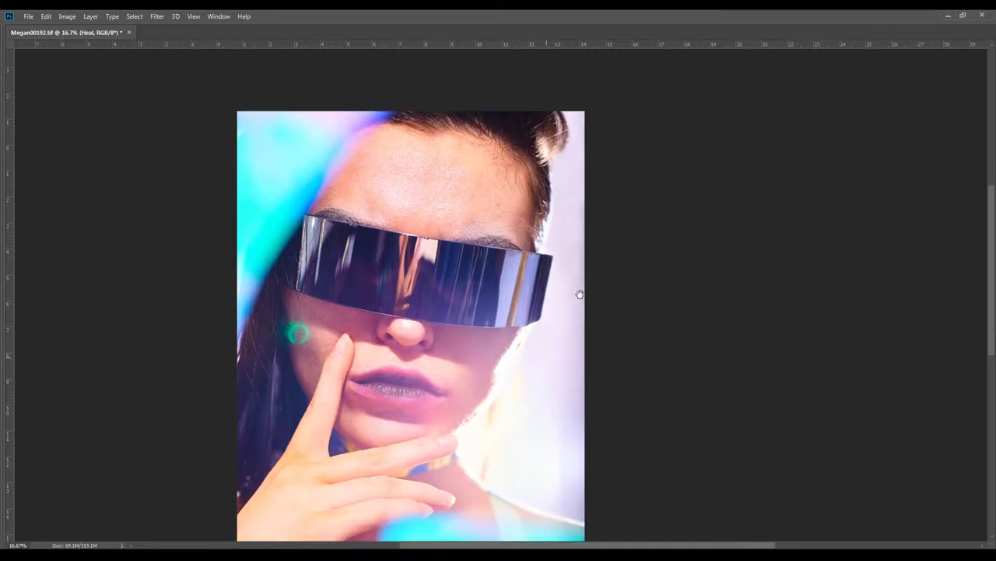
drag(516, 362, 579, 291)
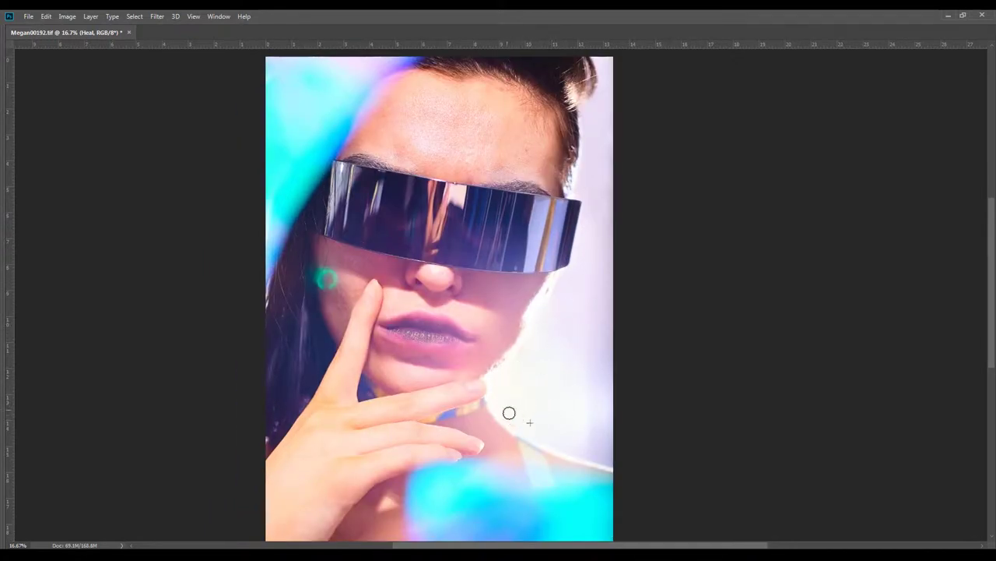
scroll(685, 226, down, 1)
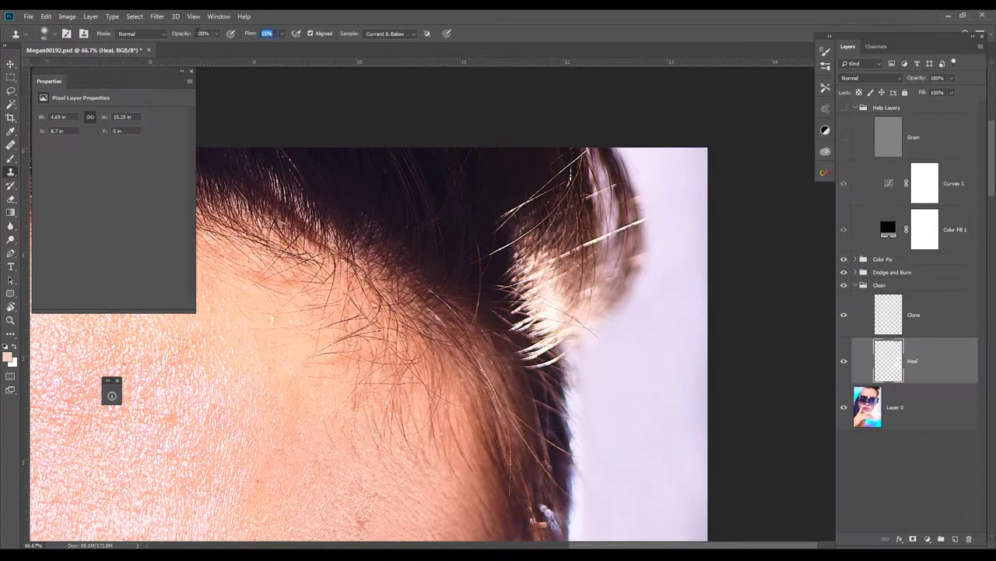
drag(471, 200, 481, 190)
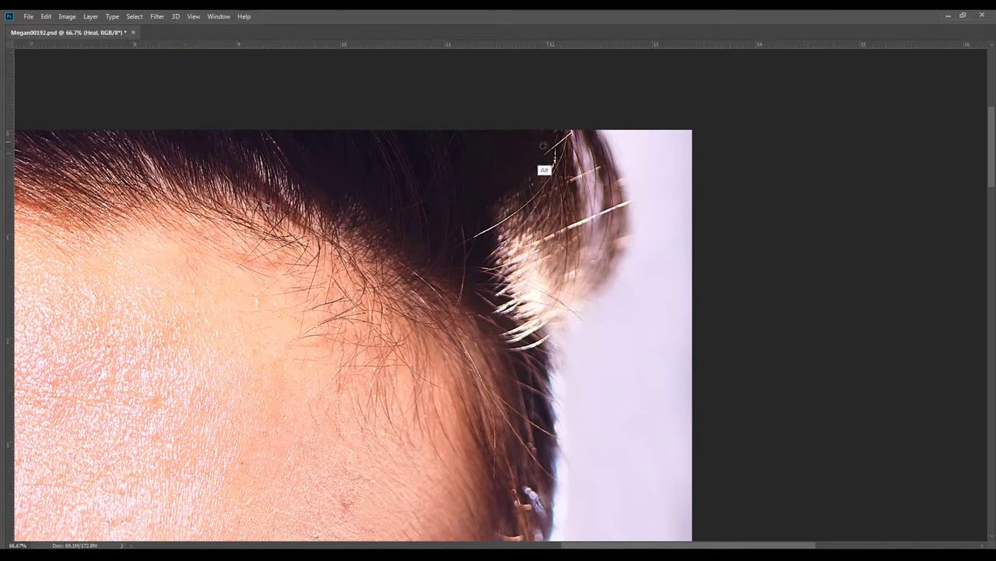
key(ctrl+minus)
key(ctrl+minus)
key(ctrl+minus)
scroll(627, 152, up, 2)
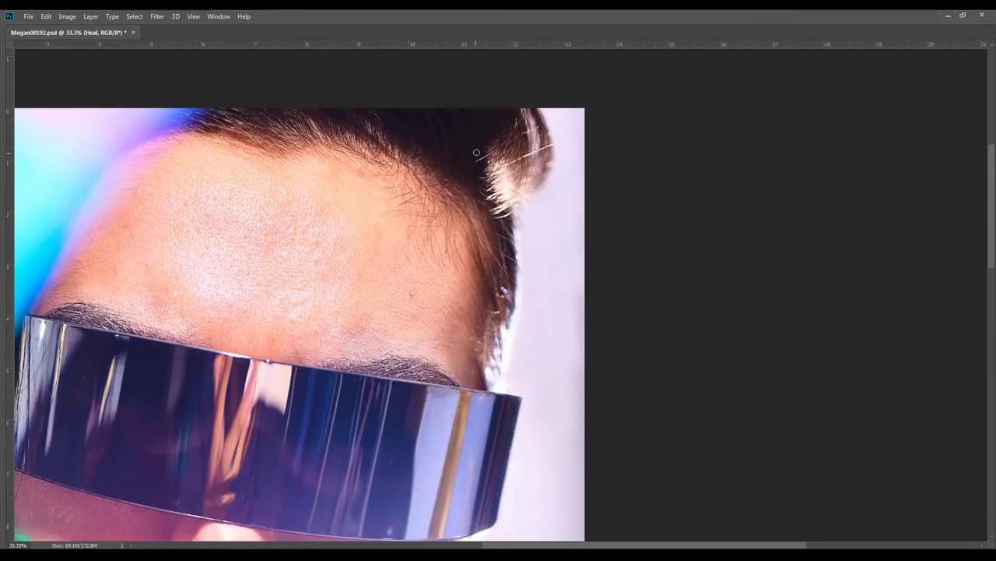
drag(507, 99, 563, 153)
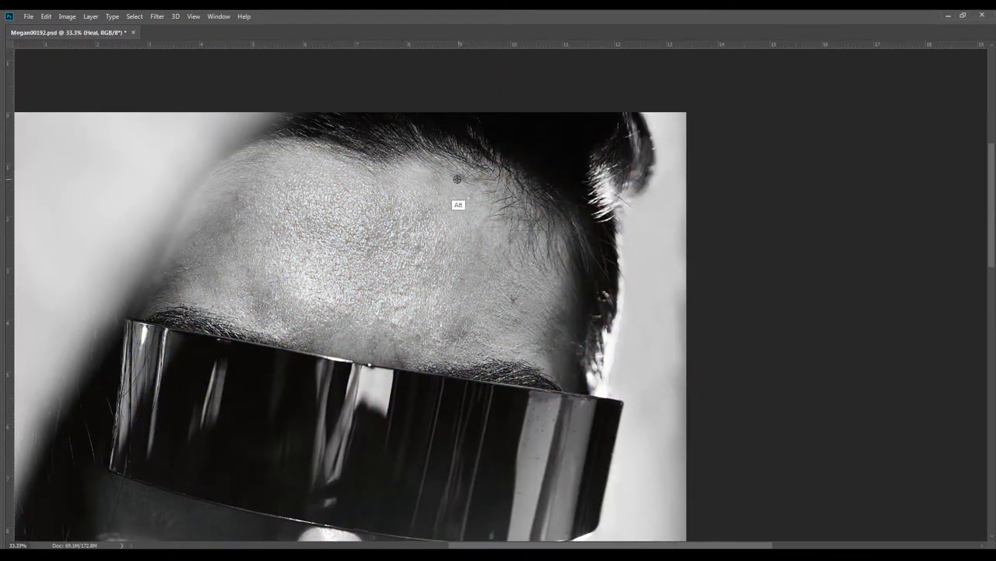
Sample clean skin and a clean visor patch to heal dust spots on the visor.
alt+click(457, 179)
scroll(474, 167, up, 1)
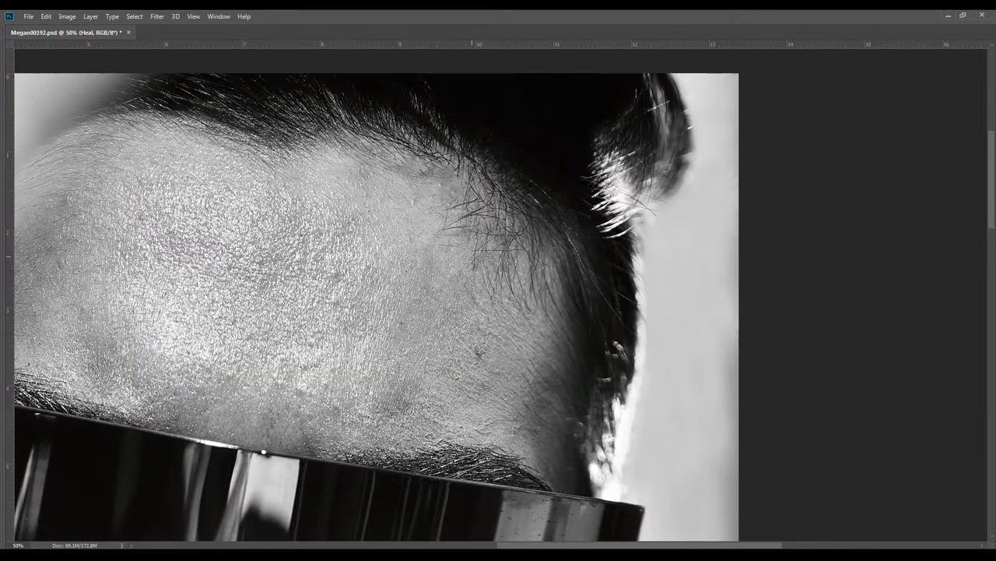
scroll(458, 191, down, 1)
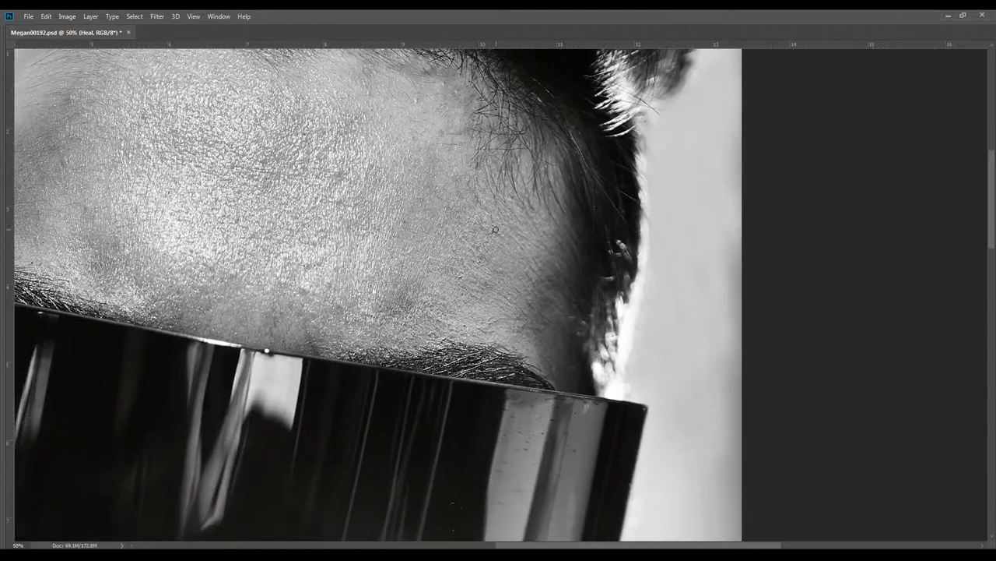
scroll(465, 194, down, 1)
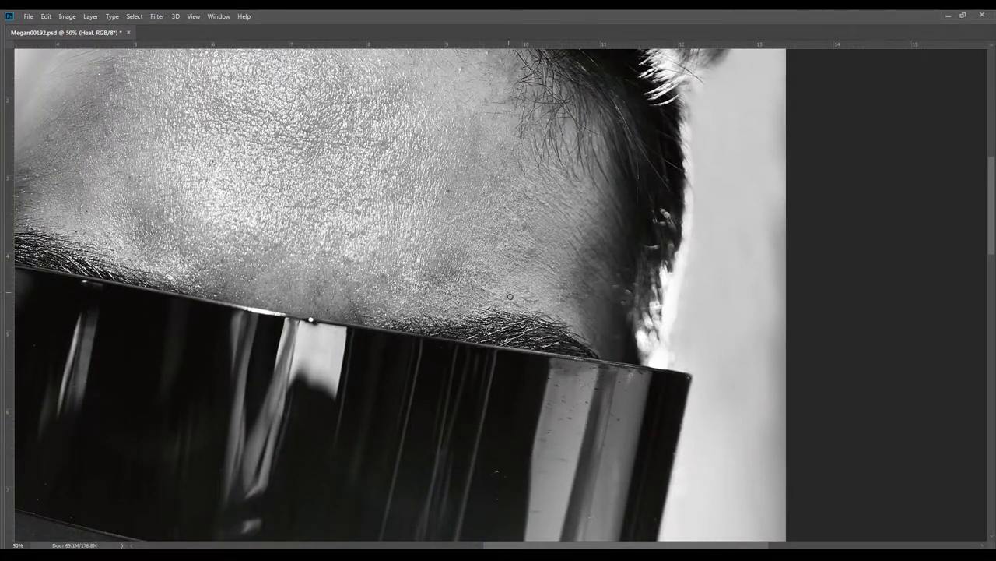
scroll(570, 320, up, 1)
scroll(572, 303, down, 2)
key(alt)
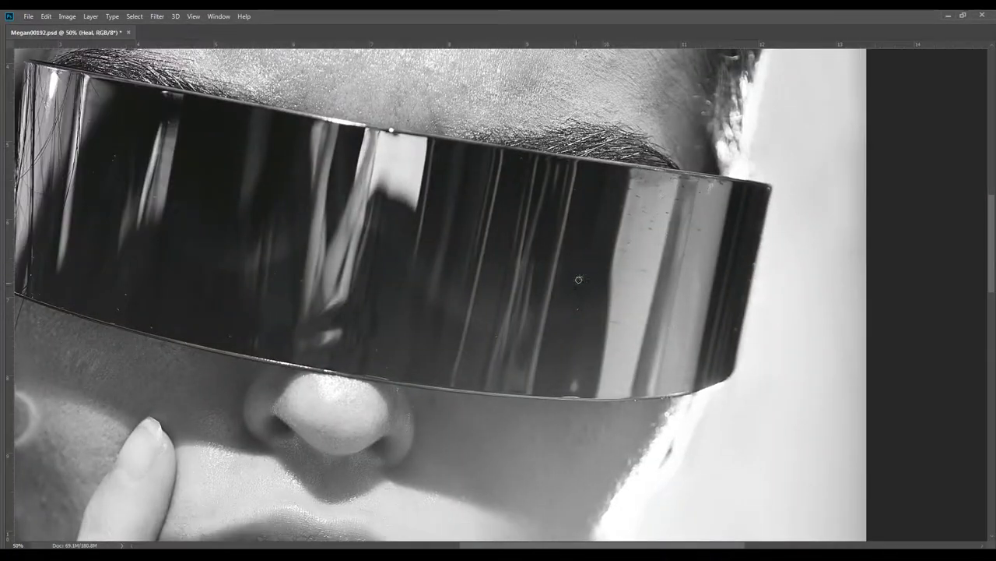
alt+click(596, 207)
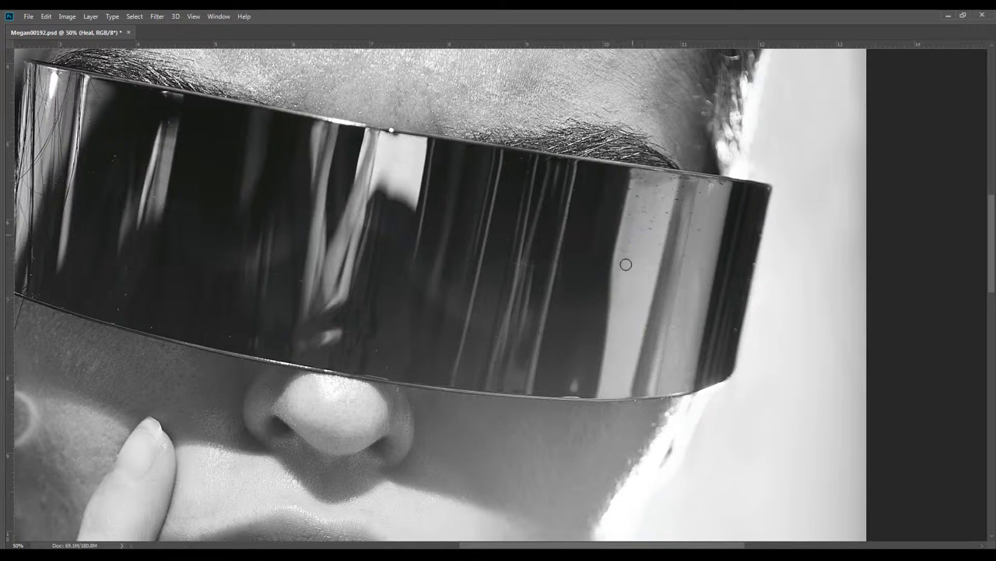
scroll(626, 263, up, 1)
Resample a healing source and heal the remaining visor and forehead specks.
key(alt)
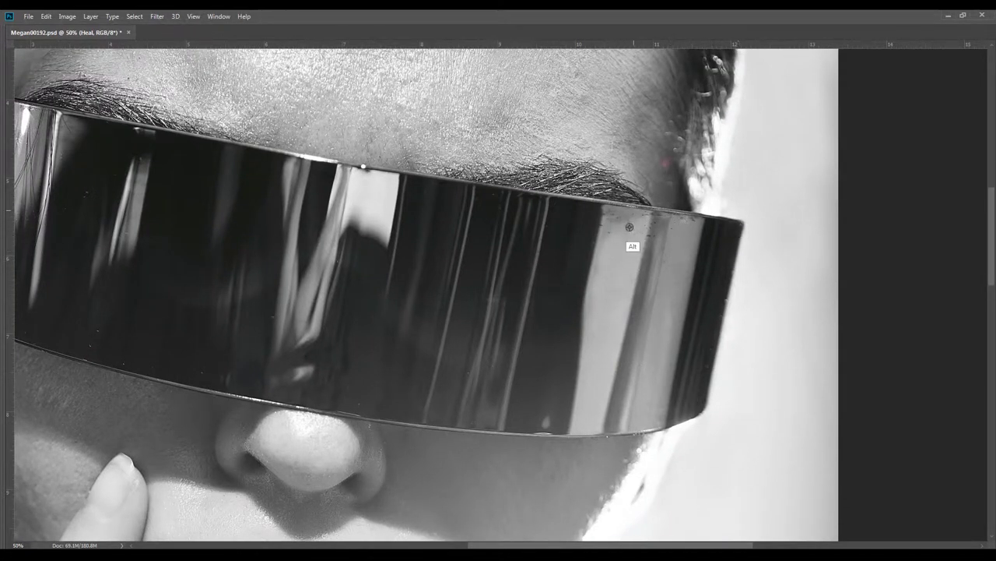
key(alt+w)
key(Escape)
scroll(677, 237, left, 3)
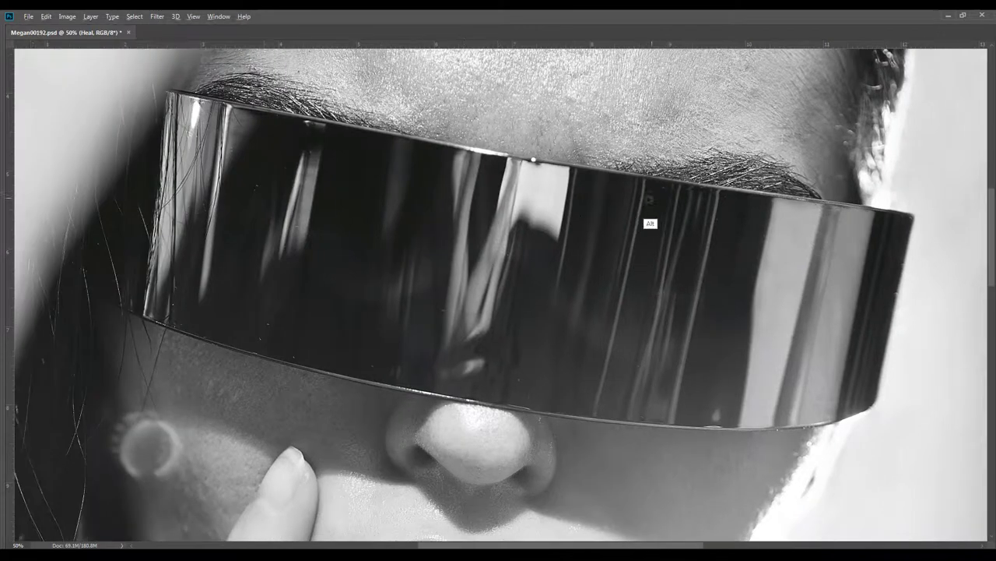
scroll(612, 229, left, 3)
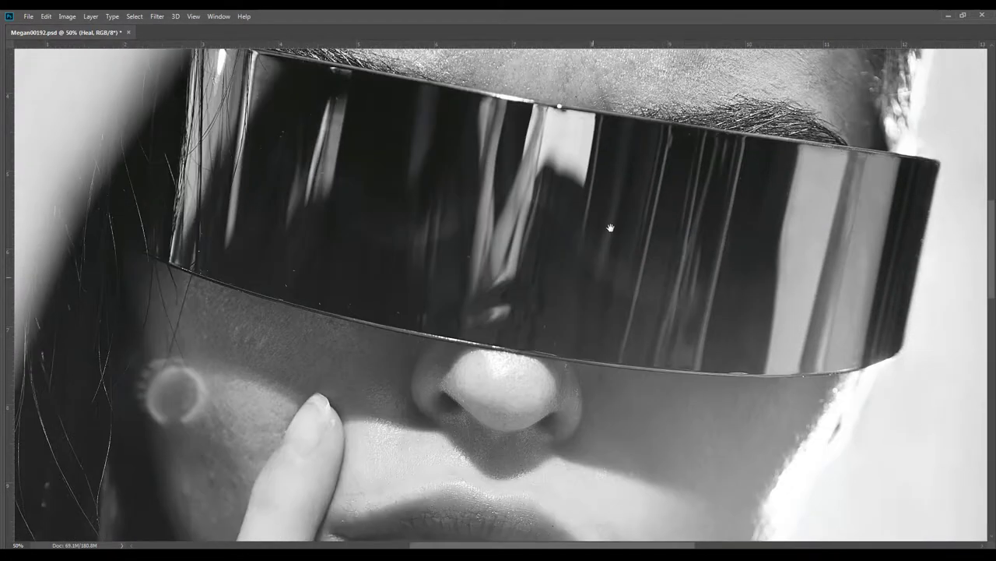
scroll(599, 273, up, 2)
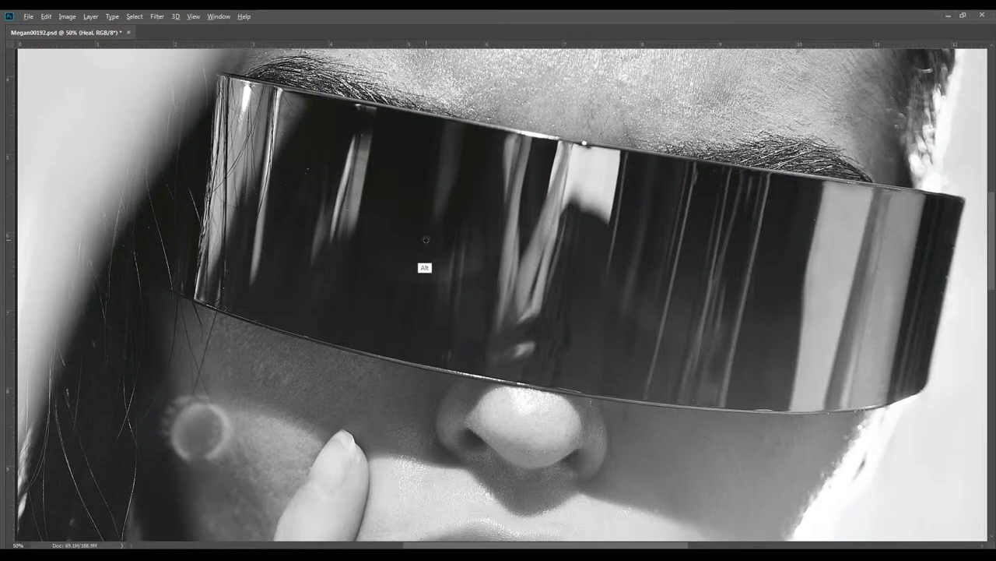
scroll(408, 281, up, 3)
scroll(355, 270, left, 1)
scroll(355, 270, down, 1)
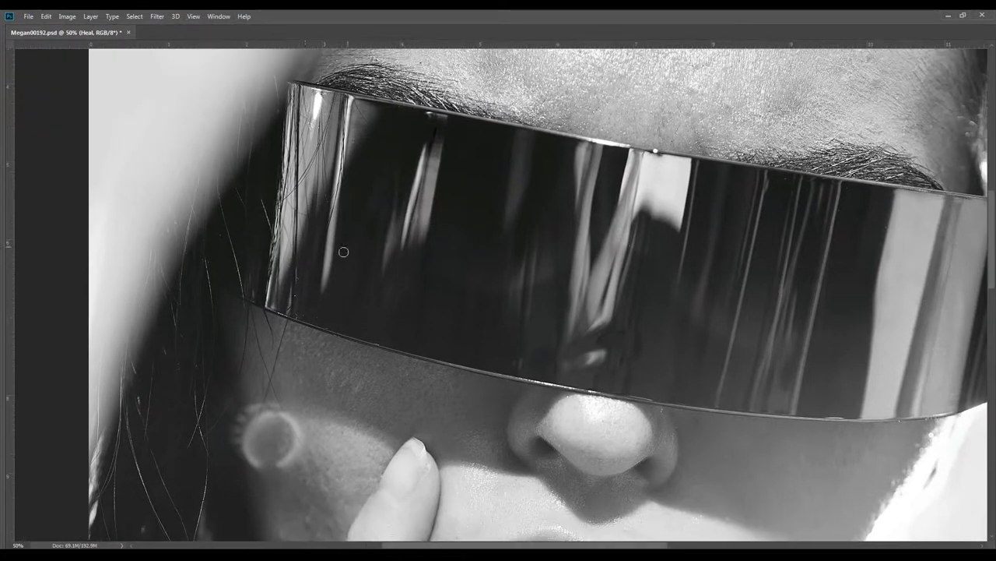
Alt-sample clean skin and check the face for leftover spots on the Heal layer.
scroll(345, 323, down, 2)
scroll(323, 246, left, 1)
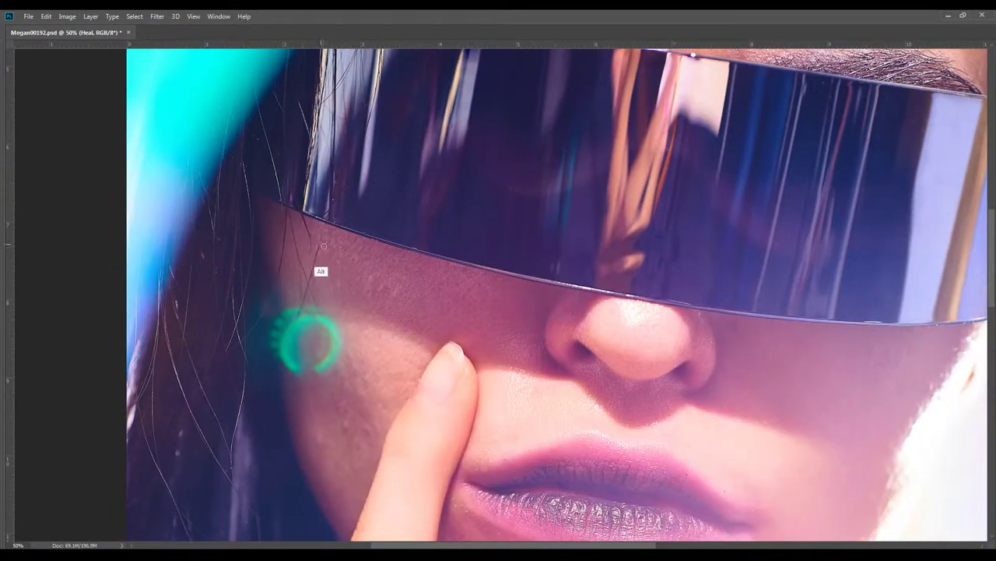
key(alt)
scroll(330, 293, up, 1)
scroll(327, 272, down, 3)
scroll(327, 273, left, 2)
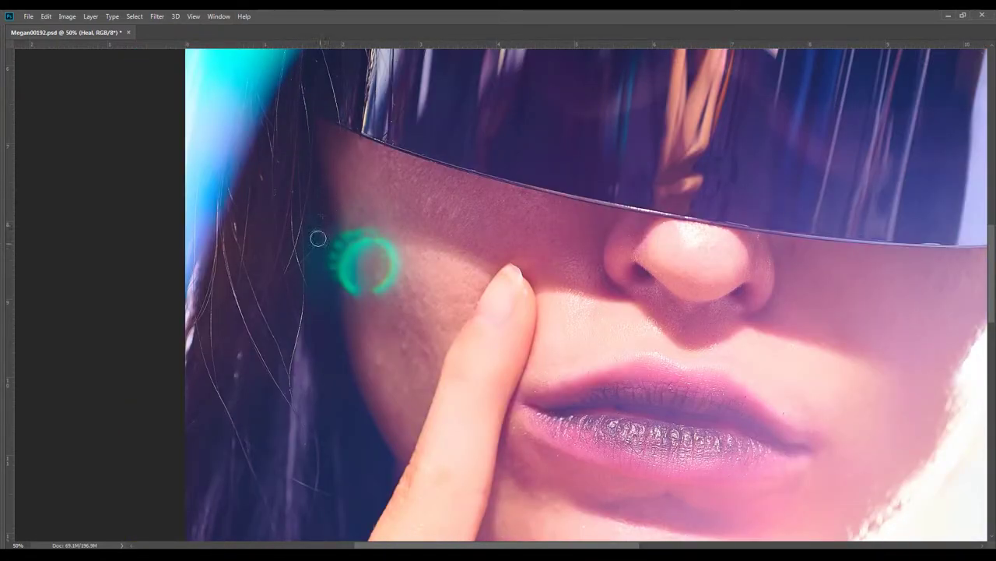
scroll(320, 245, down, 2)
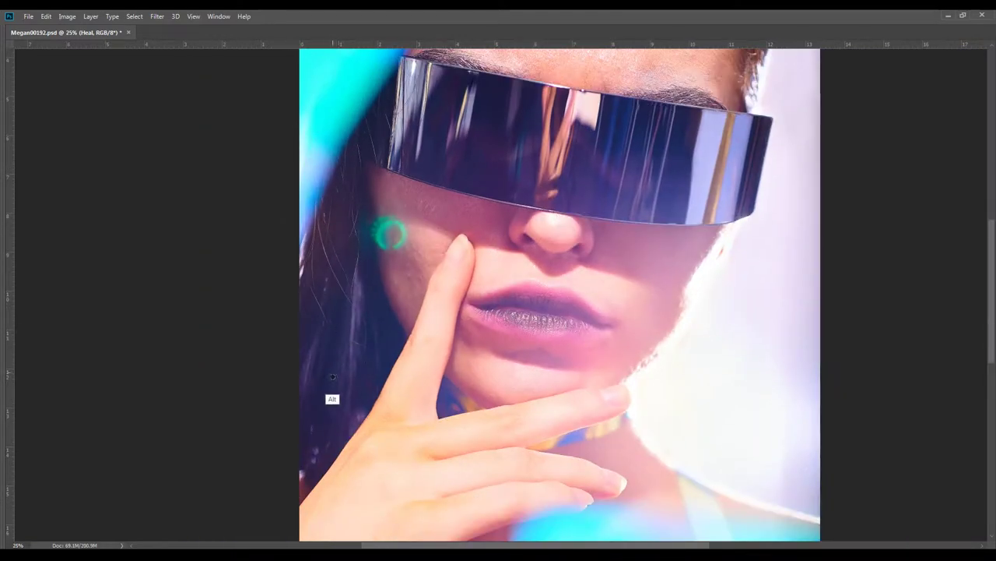
key(Tab)
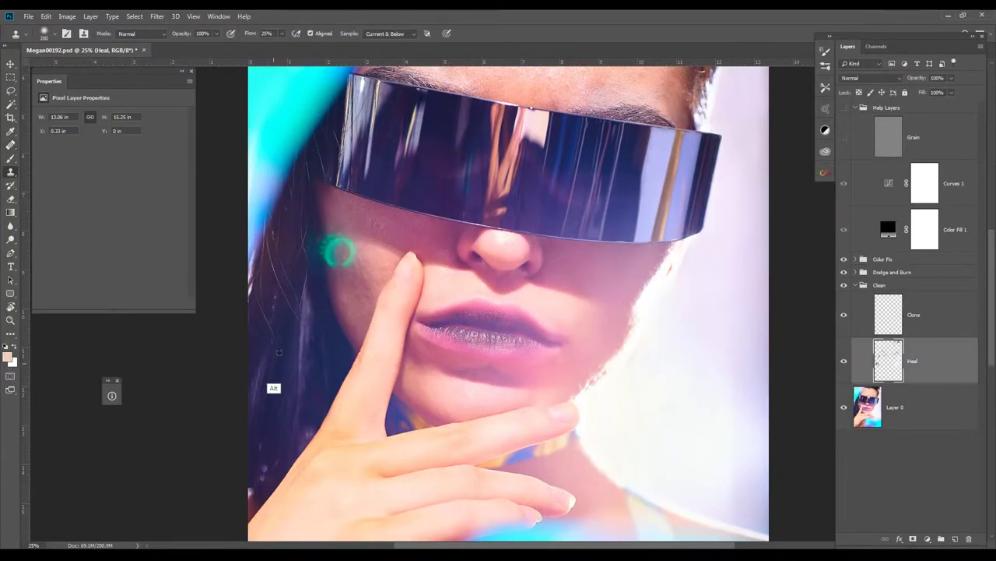
scroll(305, 319, up, 1)
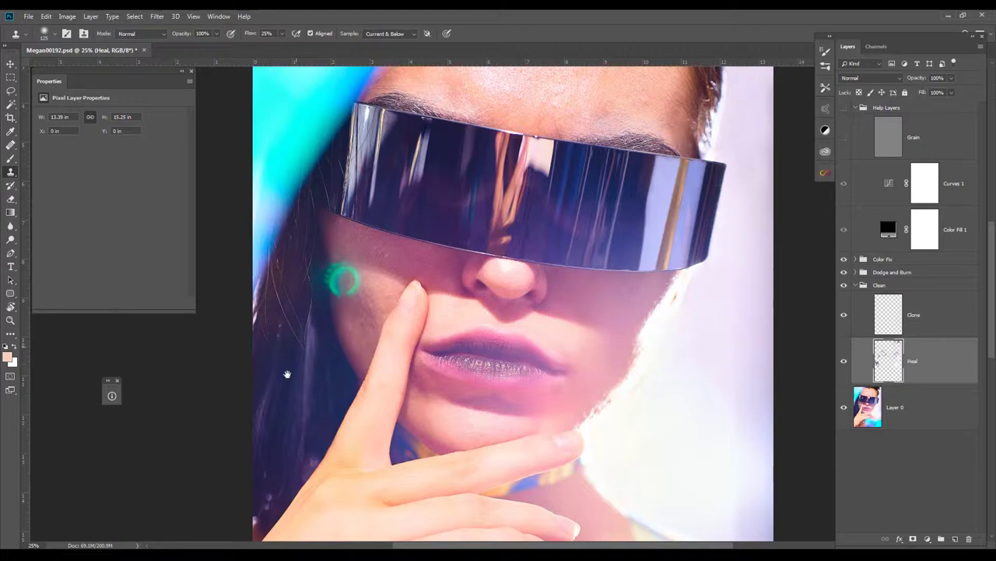
key(Tab)
Inspect the cheek, lips, chin and right jawline zoomed in for remaining blemishes.
key(ctrl+plus)
key(ctrl+plus)
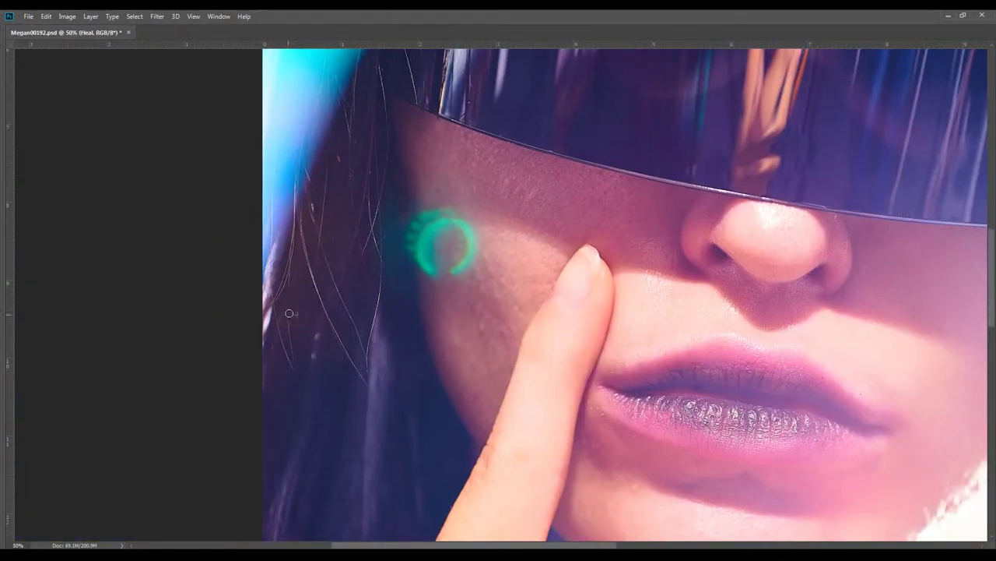
drag(342, 376, 319, 416)
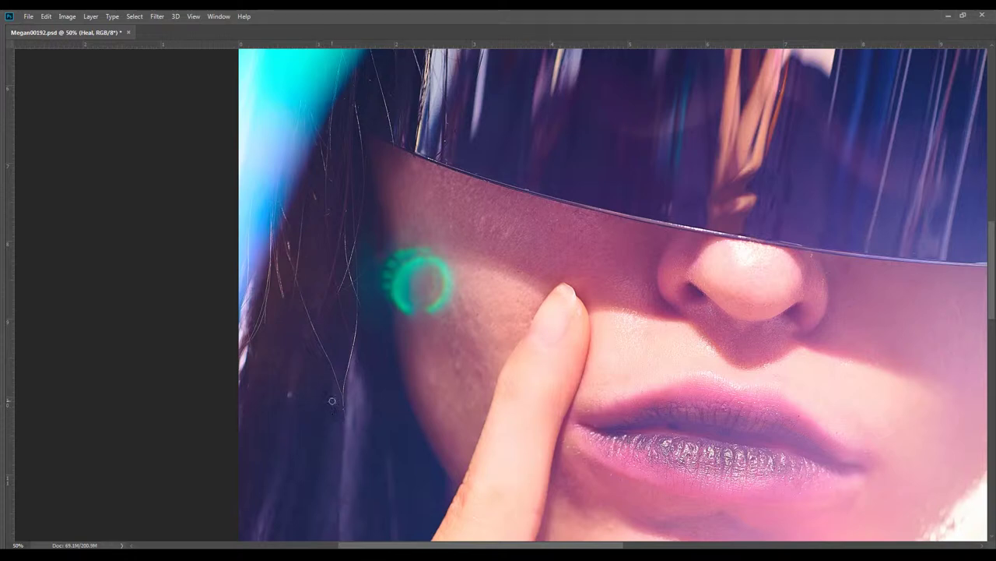
key(bracketleft)
key(bracketleft)
key(bracketright)
key(bracketright)
key(bracketright)
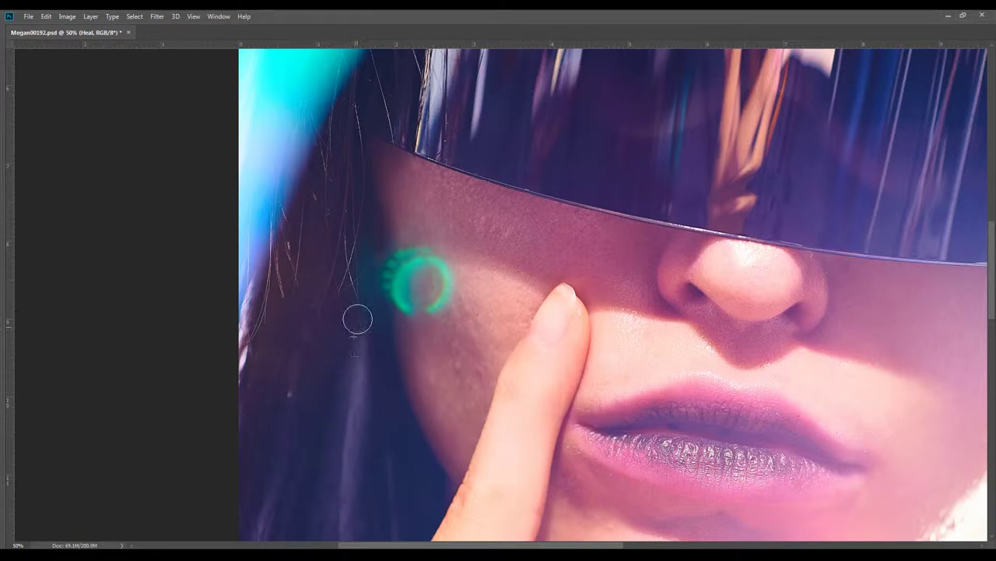
drag(357, 319, 392, 243)
drag(296, 234, 284, 156)
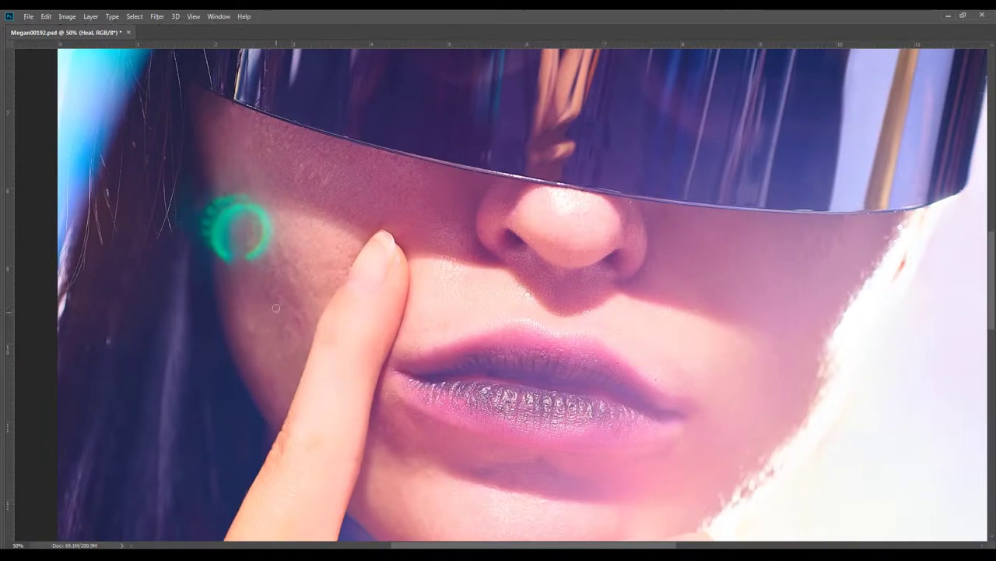
drag(329, 246, 405, 252)
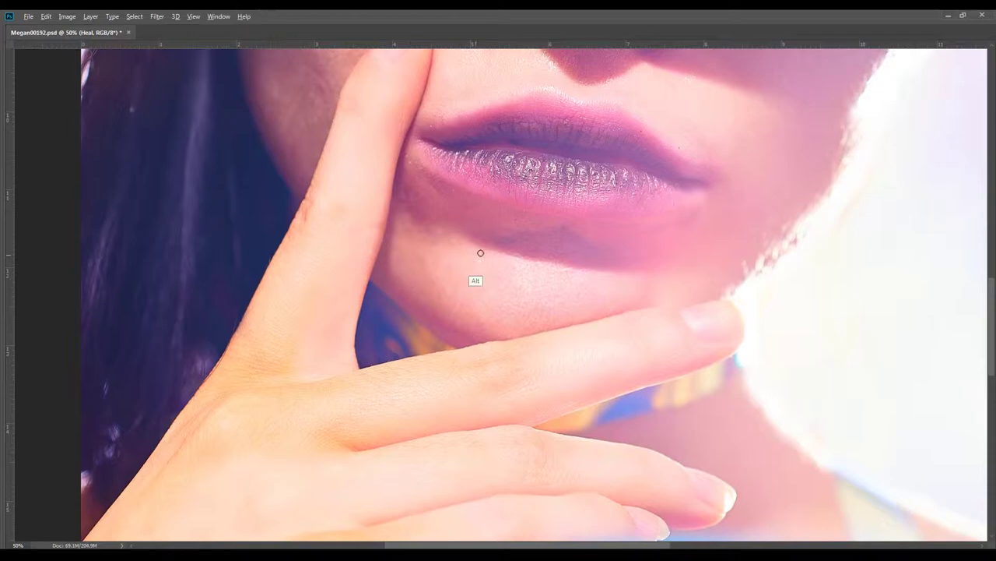
drag(405, 252, 622, 267)
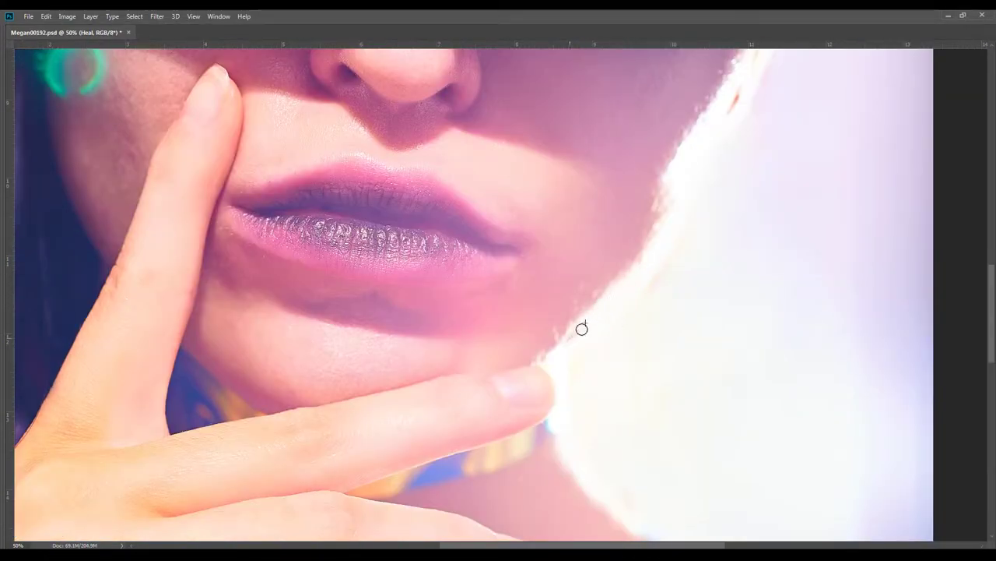
Check the glasses edge and forehead at 100%, then set brush flow to 3%.
key(h)
drag(581, 327, 398, 348)
key(ctrl+plus)
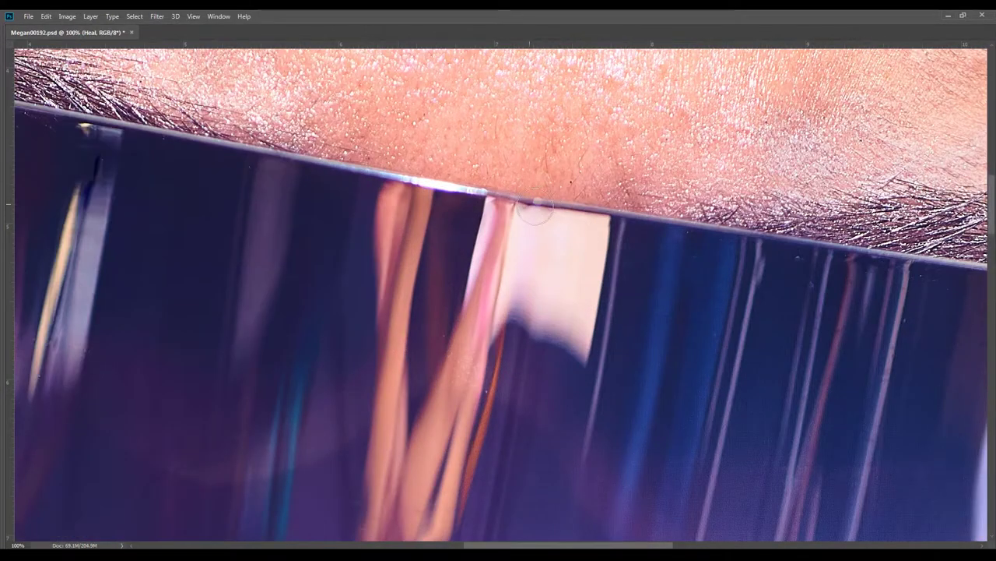
drag(596, 147, 505, 161)
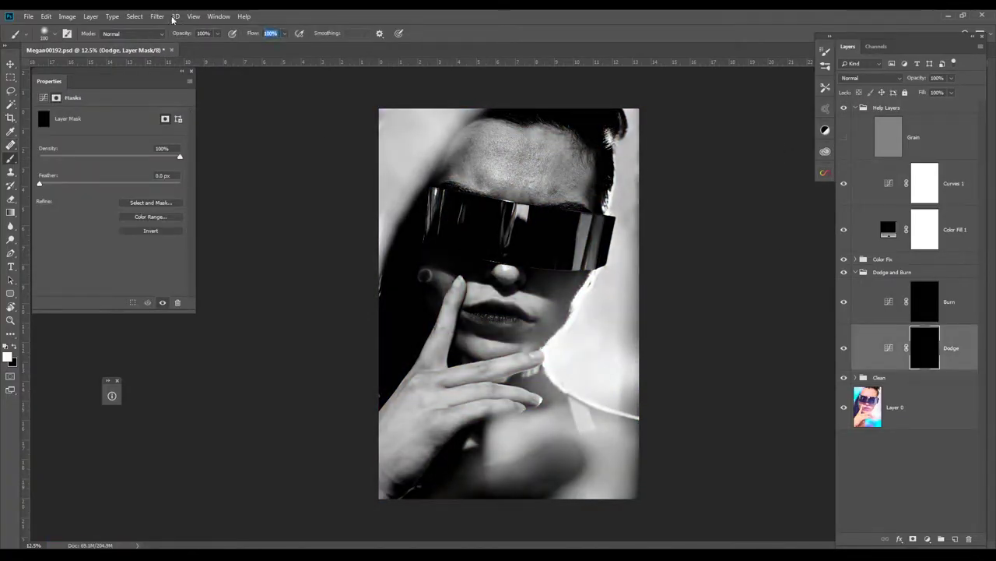
text(3)
key(ctrl+plus)
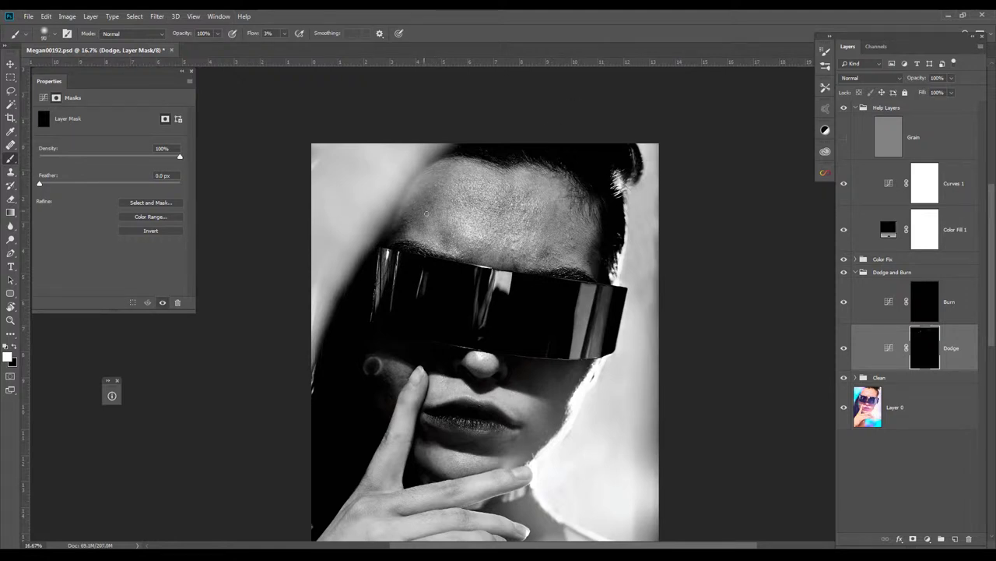
Dodge the forehead with faint 3%-flow white strokes on the Dodge mask, rotating the view.
mouse_move(432, 195)
mouse_down()
mouse_move(411, 216)
mouse_move(428, 216)
mouse_up()
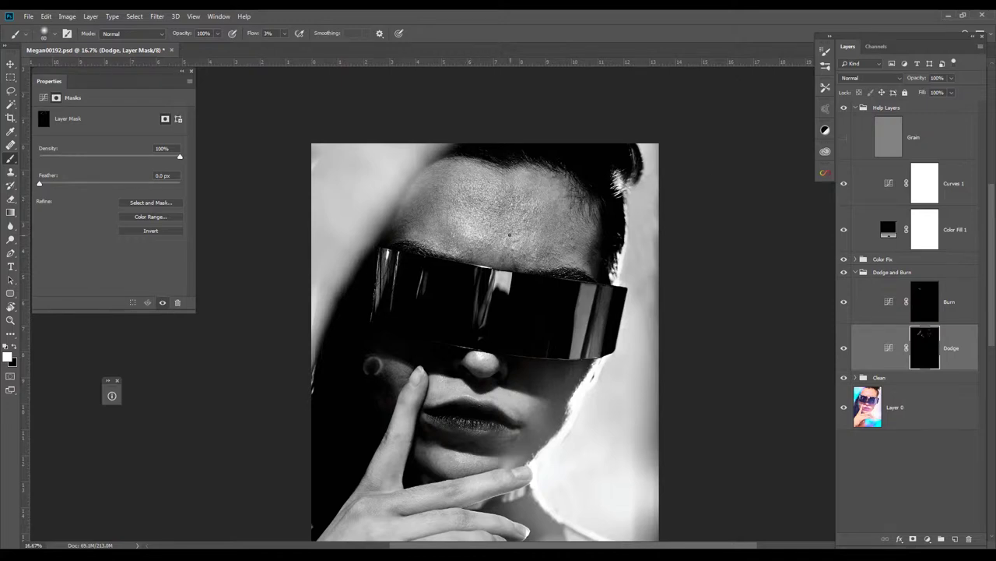
drag(55, 289, 155, 94)
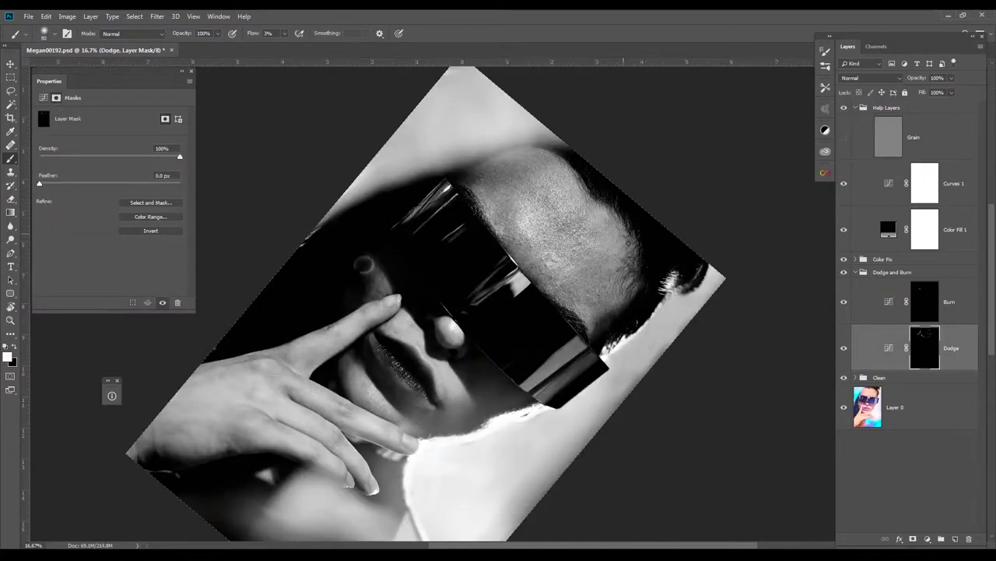
key(bracketleft)
key(bracketleft)
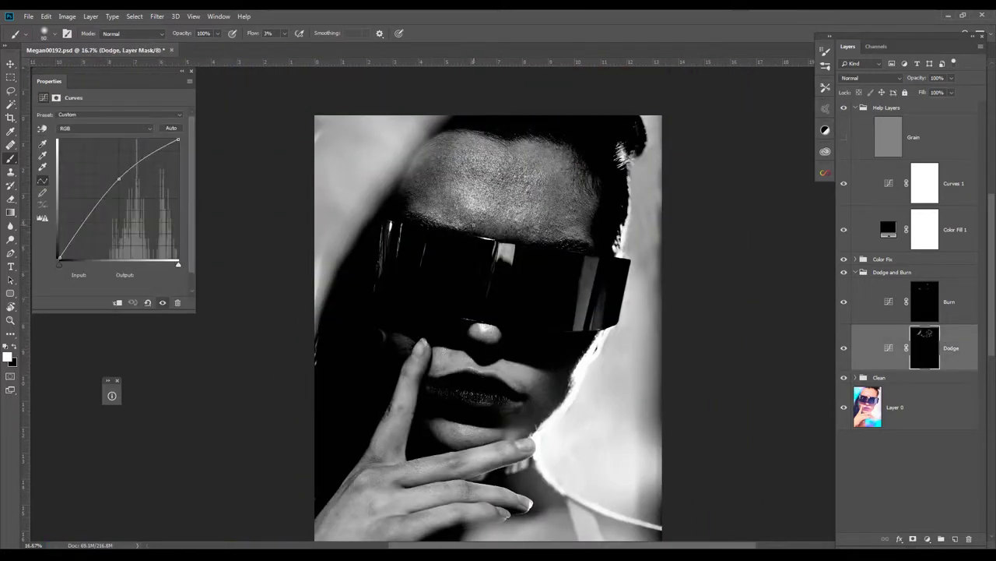
drag(467, 167, 416, 172)
key(bracketright)
key(bracketright)
key(bracketright)
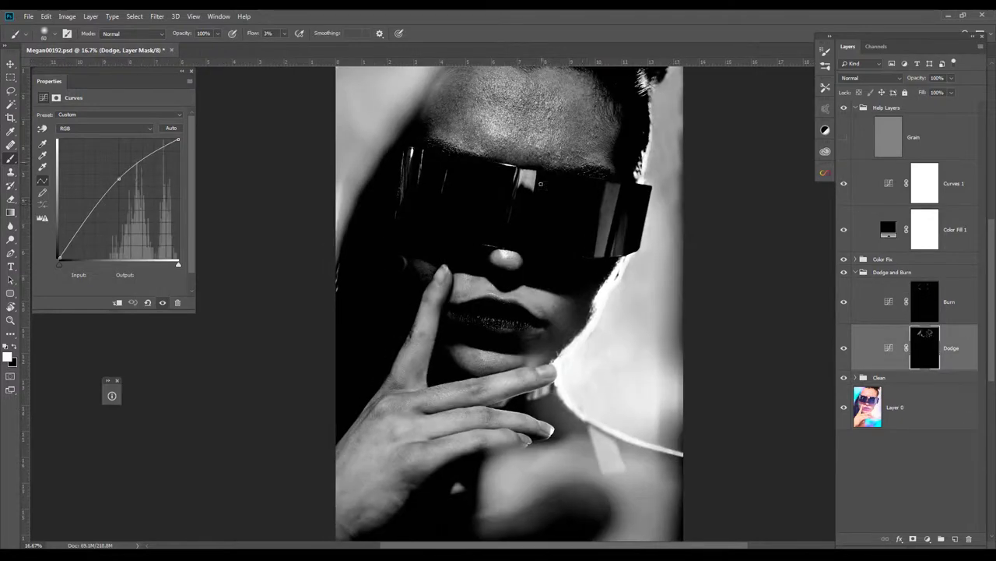
key(ctrl+plus)
key(alt+bracketright)
key(alt+bracketleft)
mouse_move(449, 294)
mouse_down()
mouse_move(487, 282)
mouse_move(489, 291)
mouse_up()
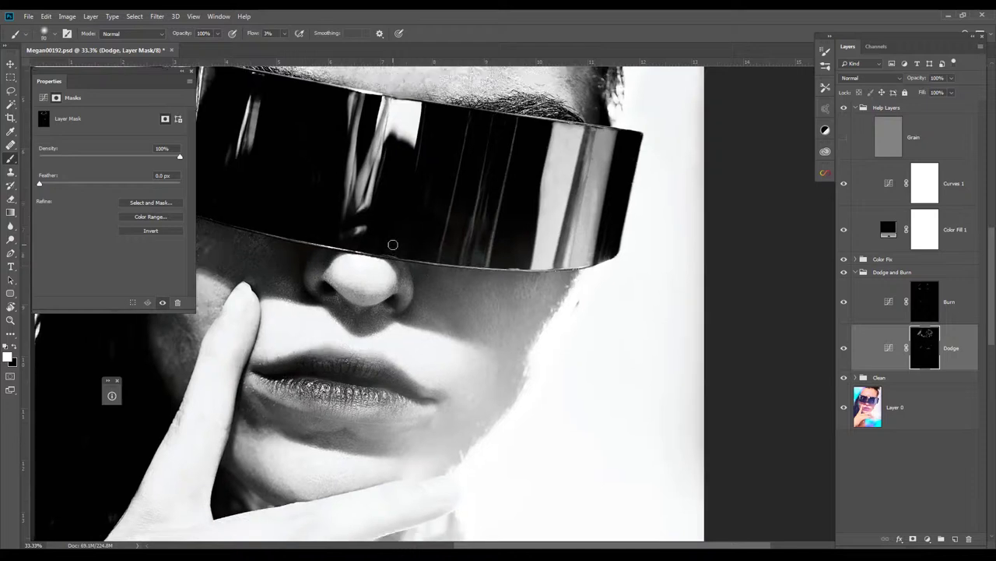
Close Brush Settings, set brush flow to 2%, and return to the Dodge layer.
key(F5)
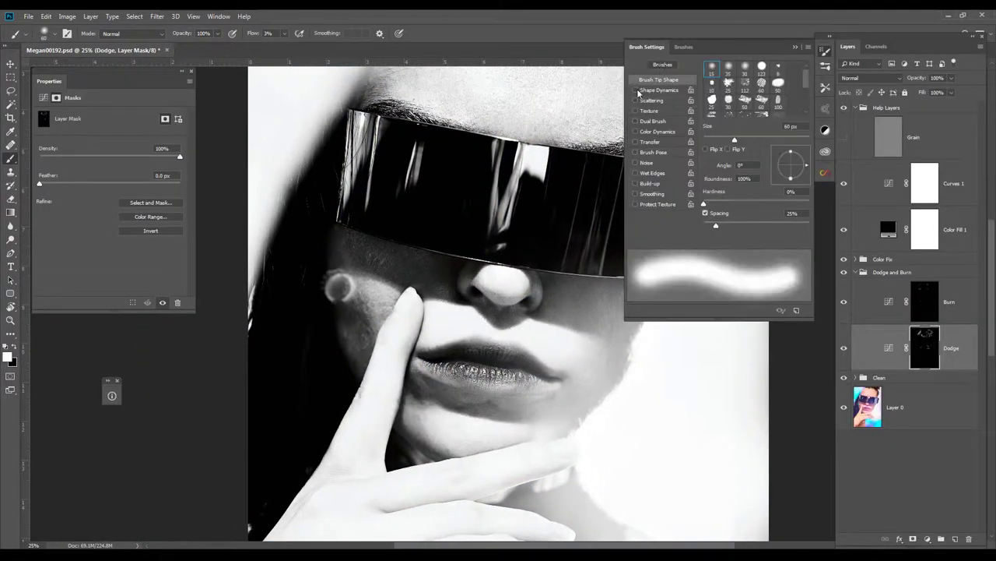
key(alt+bracketright)
key(alt+bracketleft)
key(alt+bracketright)
key(alt+bracketleft)
key(alt+bracketright)
key(shift+0)
key(shift+2)
key(alt+bracketleft)
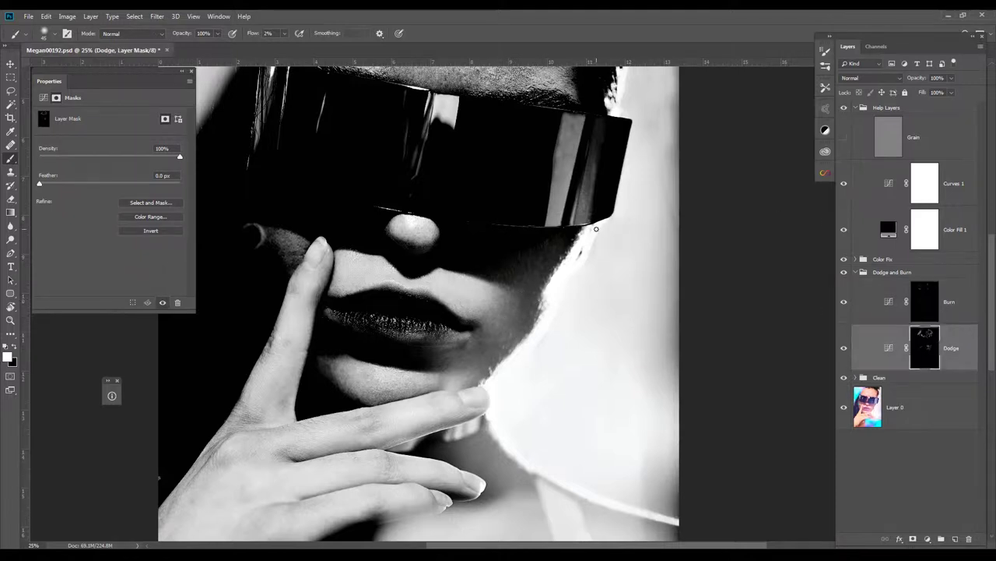
scroll(607, 210, down, 2)
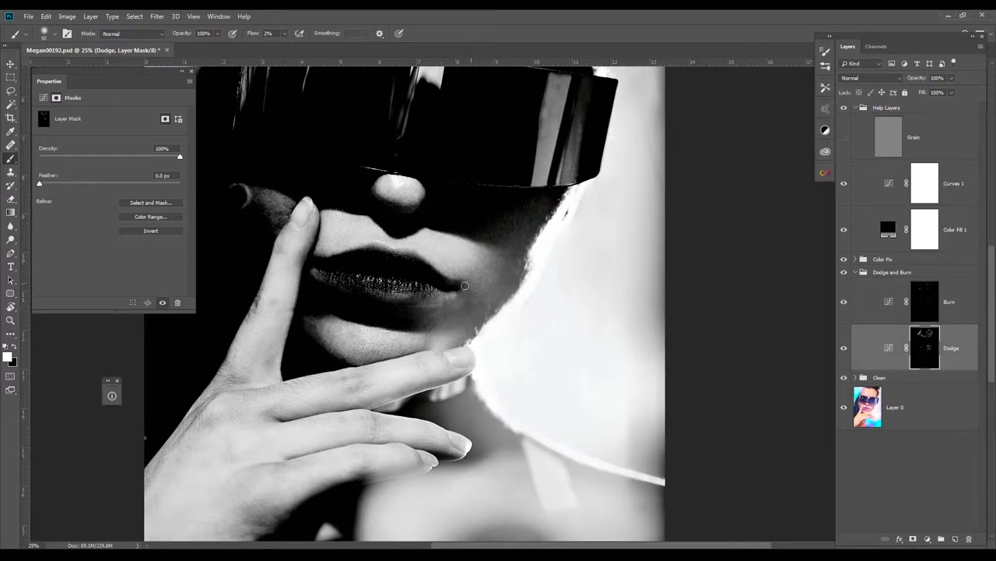
Lighten around the lips, below the lower lip and the cheek on the Dodge mask.
drag(450, 300, 467, 284)
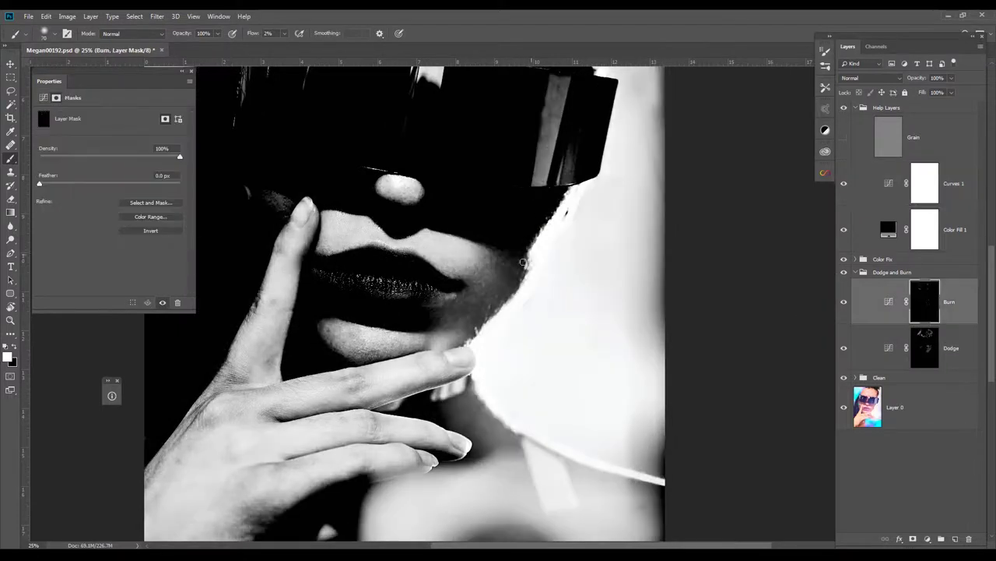
drag(491, 294, 454, 313)
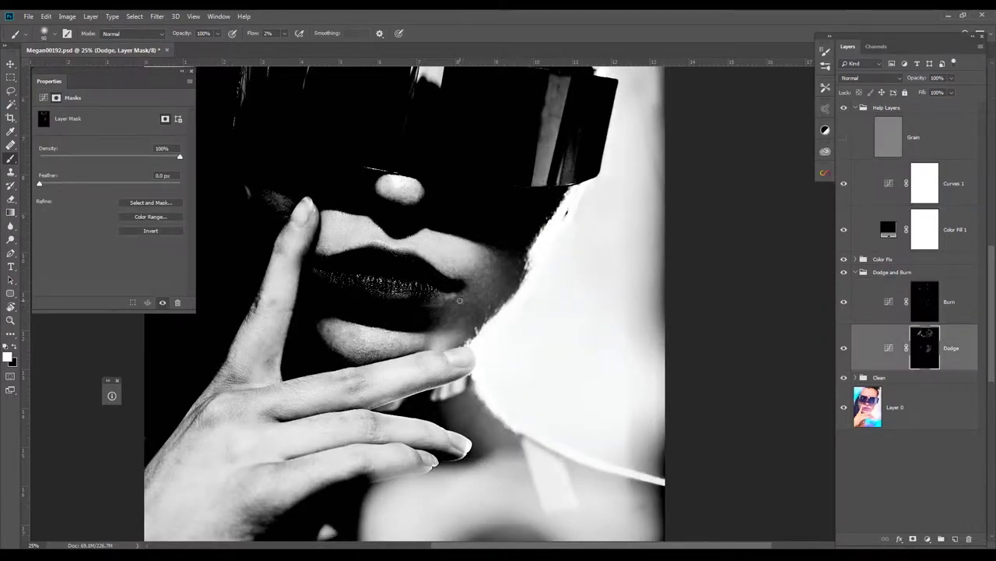
key(alt+bracketright)
key(alt+bracketleft)
drag(468, 322, 503, 285)
drag(470, 333, 455, 300)
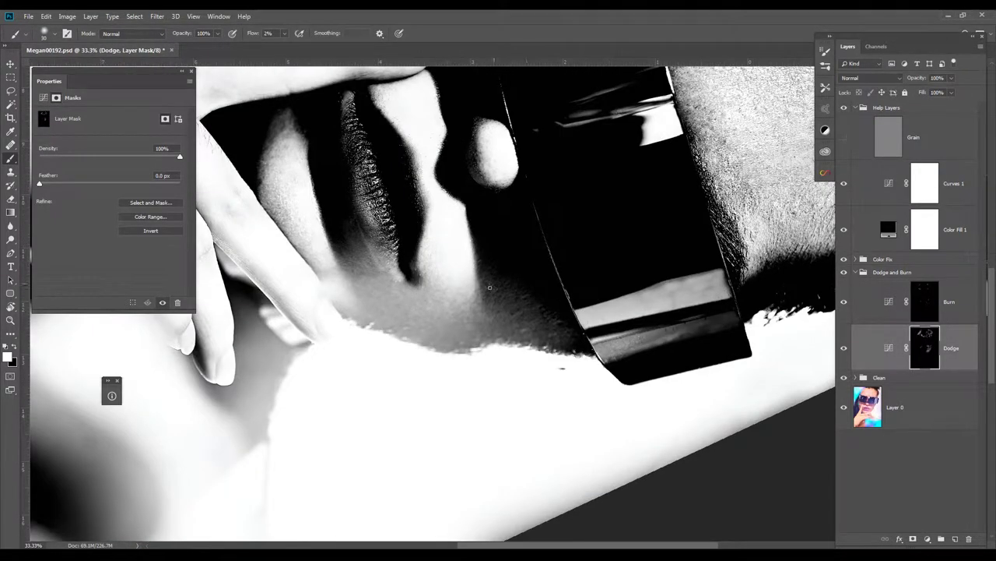
Paint faint dodge strokes on the face and the cheek below the glasses.
drag(524, 329, 531, 307)
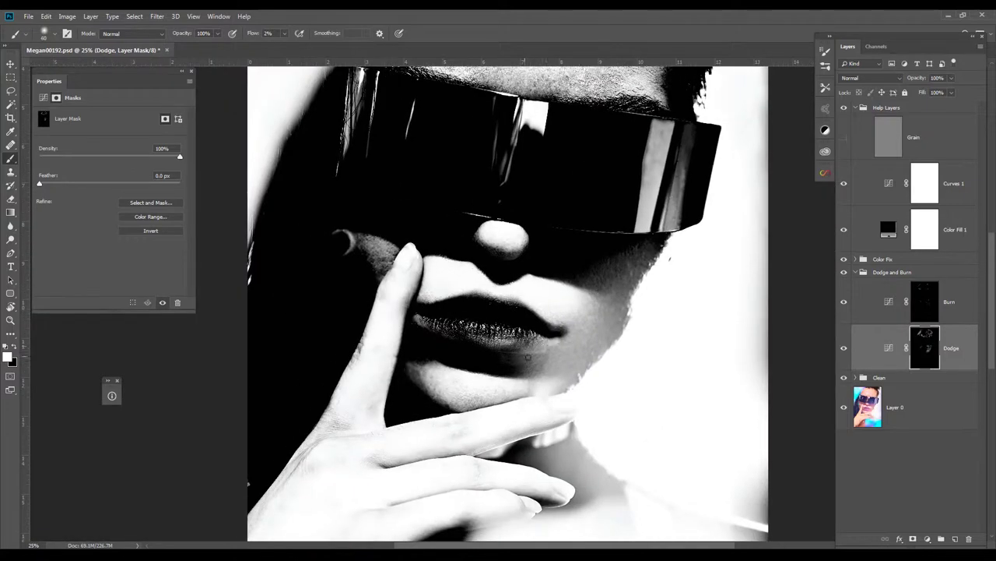
mouse_move(528, 356)
mouse_down()
mouse_move(506, 343)
mouse_move(467, 358)
mouse_up()
key(bracketright)
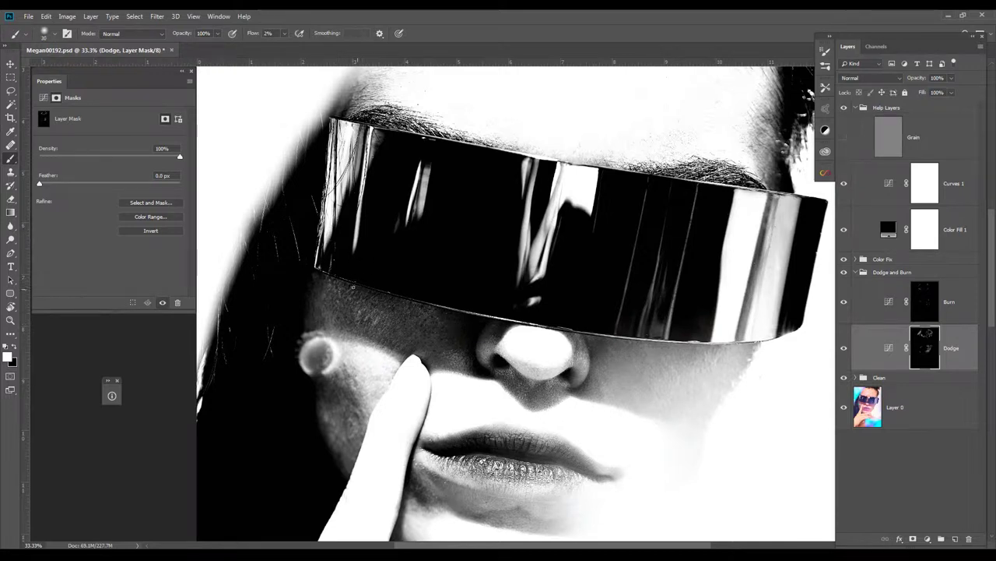
mouse_move(369, 292)
mouse_down()
mouse_move(404, 306)
mouse_move(361, 316)
mouse_move(386, 299)
mouse_up()
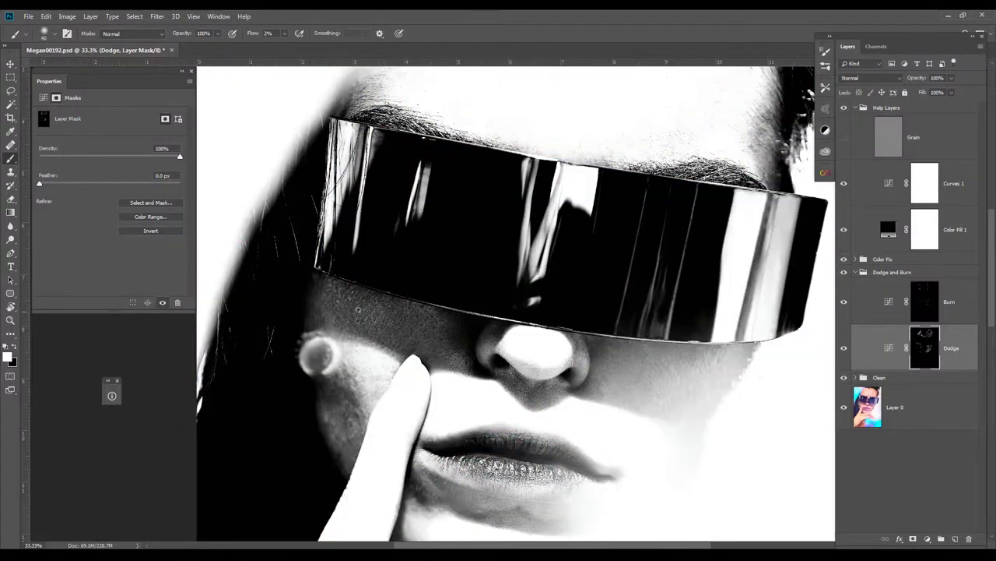
scroll(345, 288, down, 3)
key(alt+bracketright)
key(alt+bracketleft)
Dodge the cheek beside the nose, the glasses' lower edge and beside the finger, then hide panels.
drag(331, 282, 393, 268)
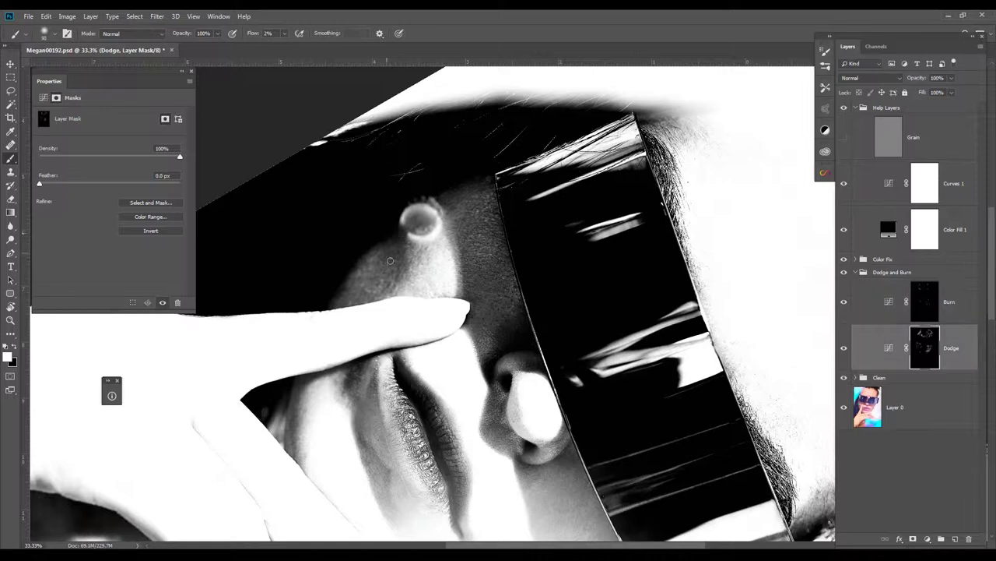
drag(477, 200, 462, 235)
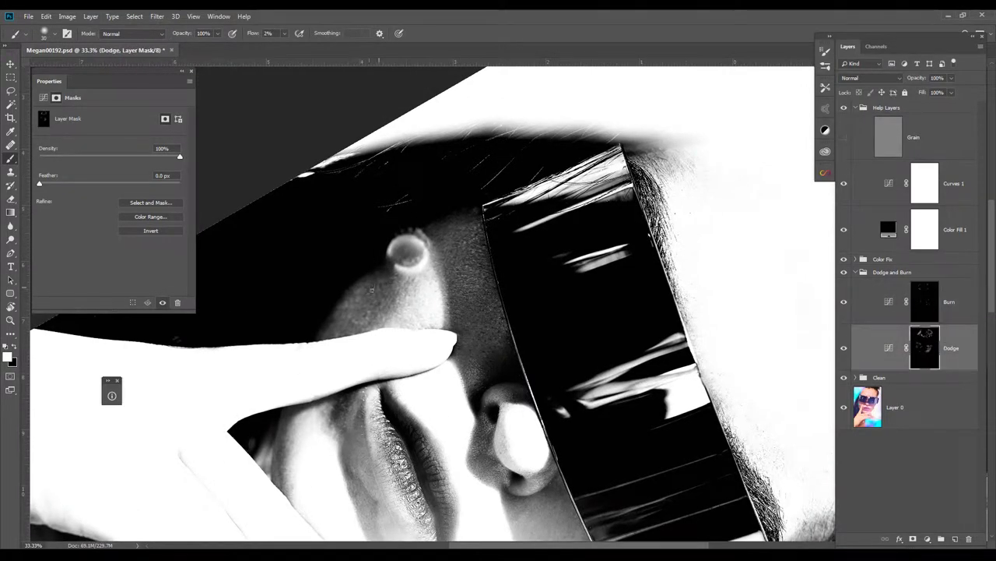
key(alt+bracketright)
key(alt+bracketleft)
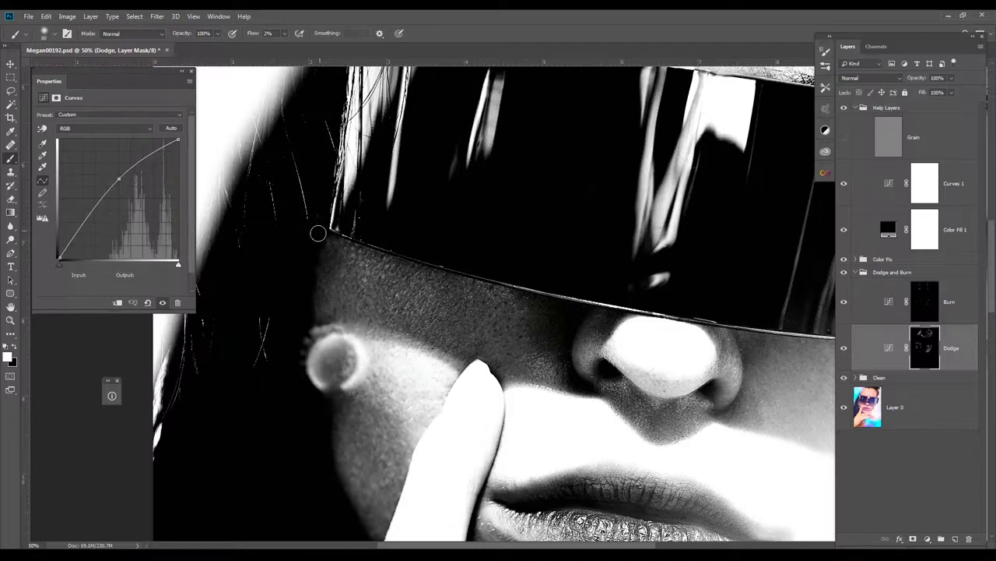
mouse_move(327, 251)
mouse_down()
mouse_move(366, 250)
mouse_move(308, 239)
mouse_up()
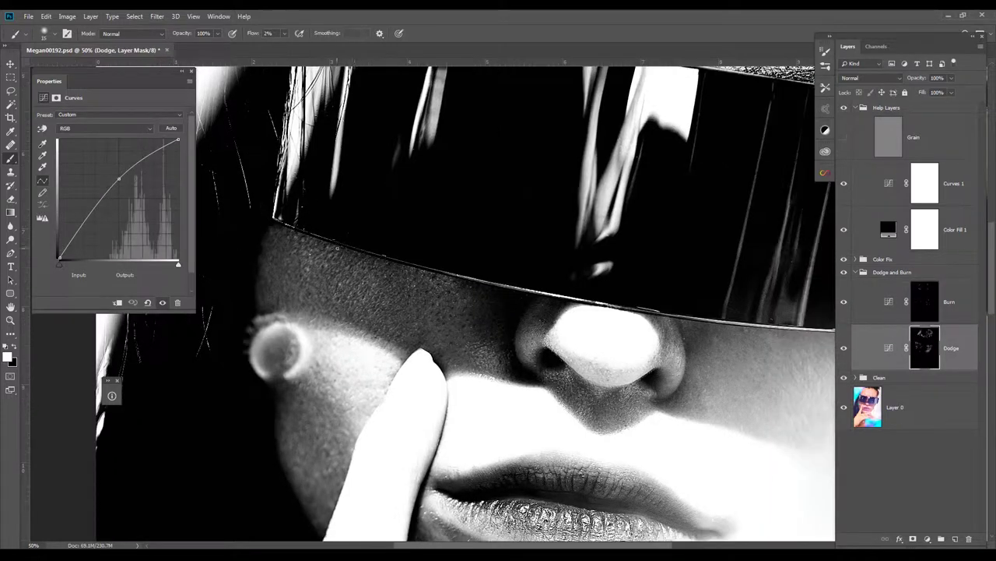
drag(420, 268, 372, 257)
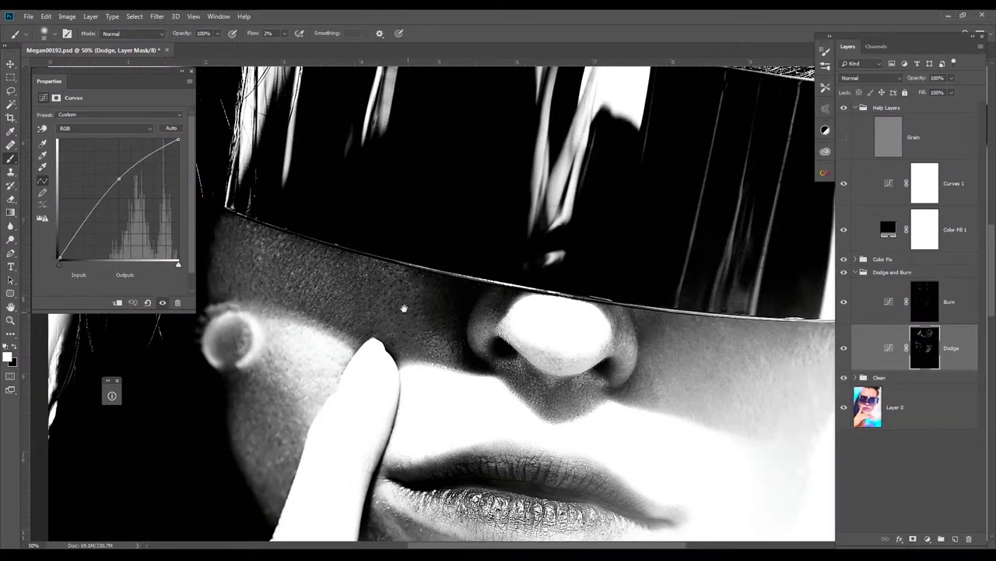
drag(339, 304, 401, 195)
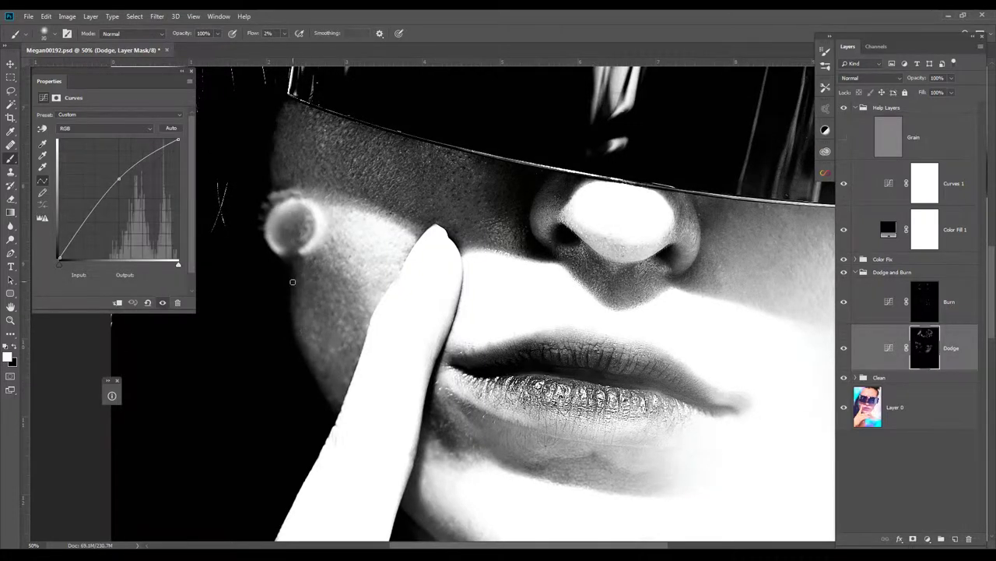
mouse_move(296, 300)
mouse_down()
mouse_move(330, 270)
mouse_move(271, 269)
mouse_up()
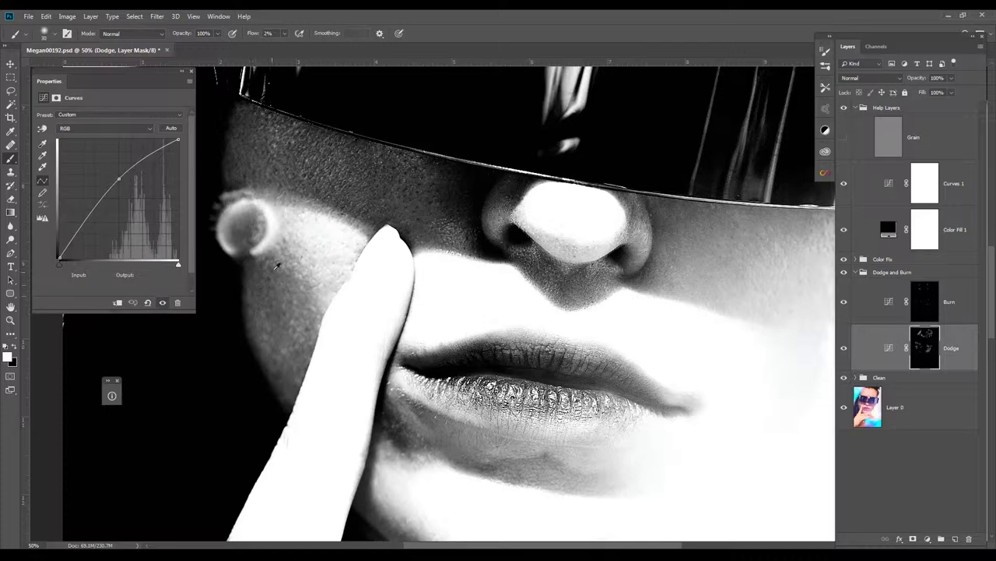
key(Tab)
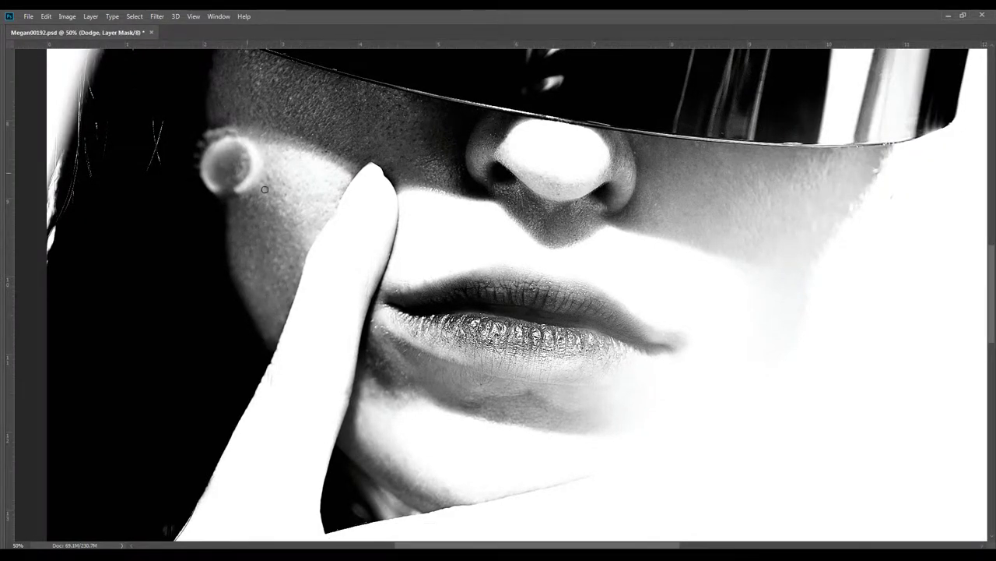
Toggle painting between the Dodge and Burn curves layers while shaping light around the lips and chin.
scroll(293, 259, up, 1)
scroll(317, 199, down, 5)
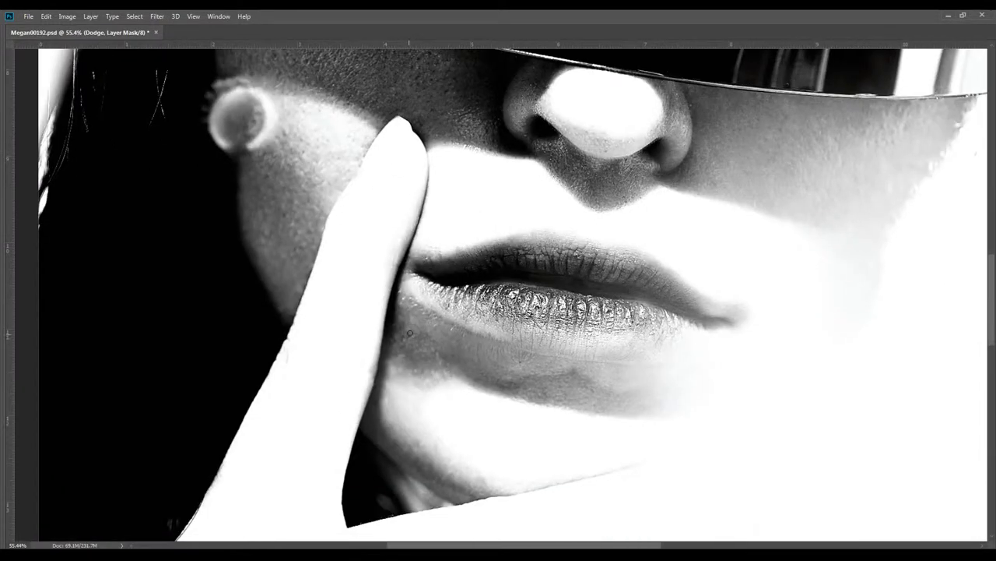
key(alt)
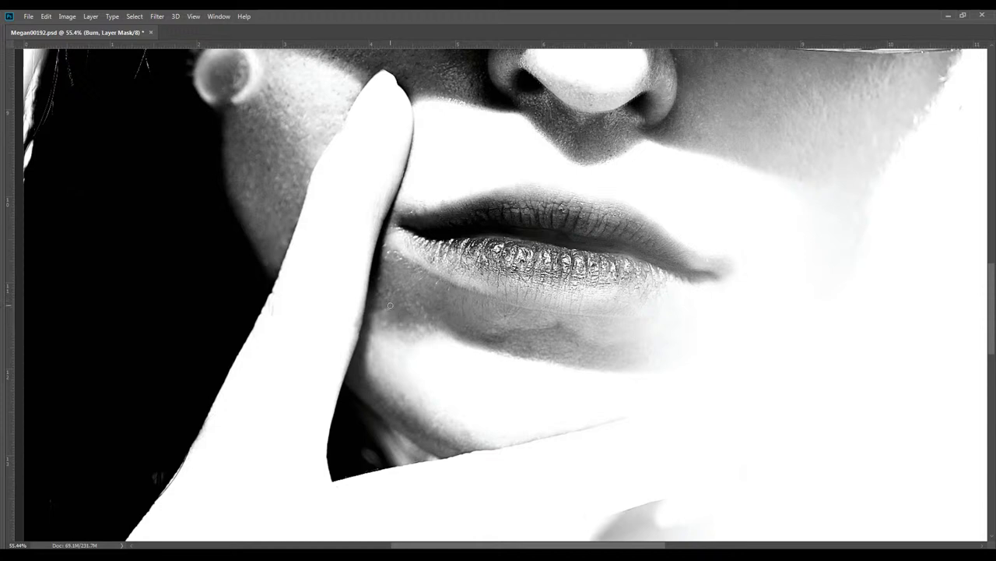
key(alt)
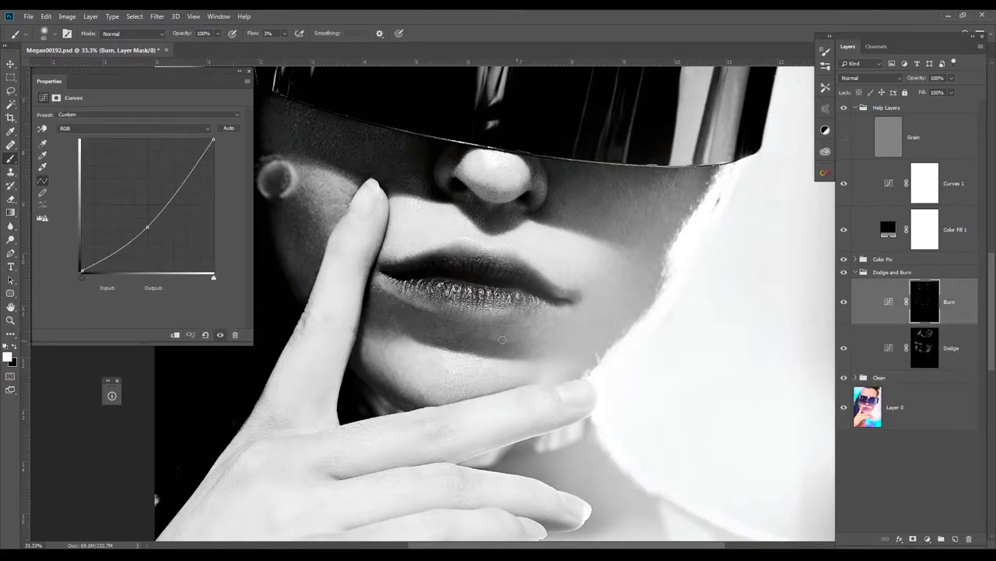
Brighten the lips on the Dodge layer and darken them slightly on the Burn layer.
mouse_move(407, 323)
mouse_down()
mouse_move(449, 315)
mouse_move(481, 352)
mouse_up()
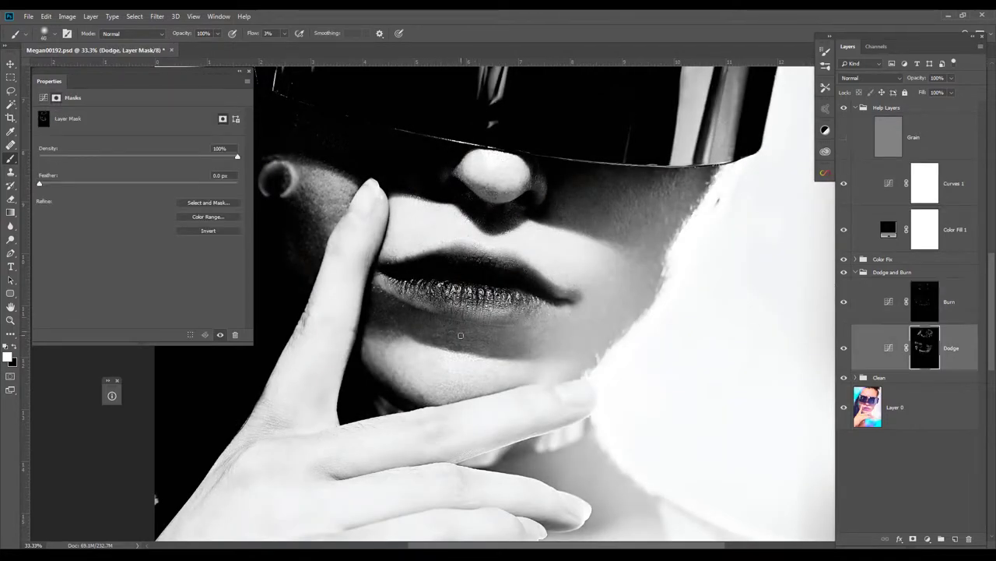
key(alt+])
mouse_move(436, 304)
mouse_down()
mouse_move(545, 274)
mouse_move(494, 261)
mouse_up()
key(alt+[)
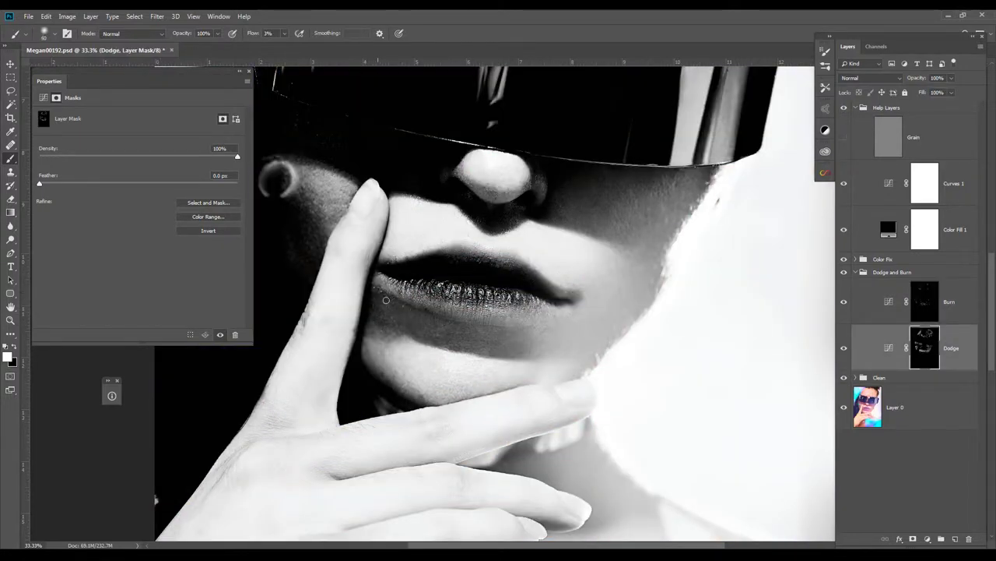
Check the lips in colour, restore the grayscale help layers, and shrink the brush on the Dodge layer.
scroll(399, 329, down, 3)
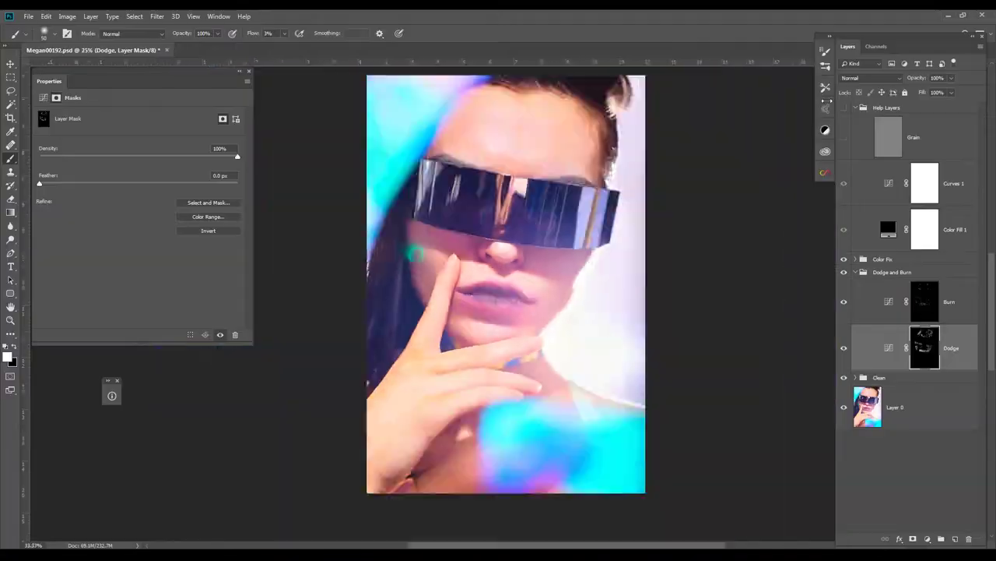
scroll(478, 235, up, 4)
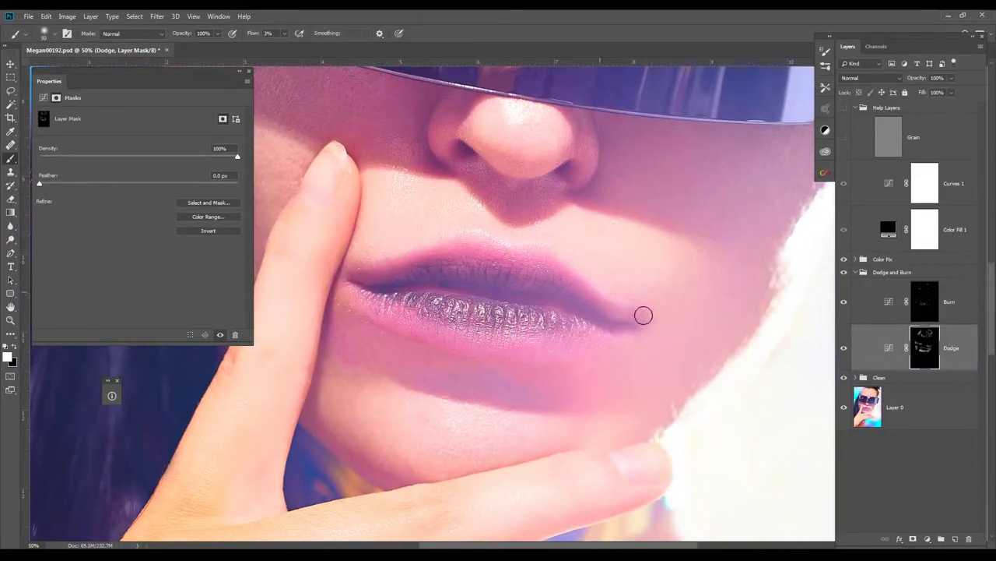
key(alt+bracketright)
key(F2)
scroll(276, 255, down, 3)
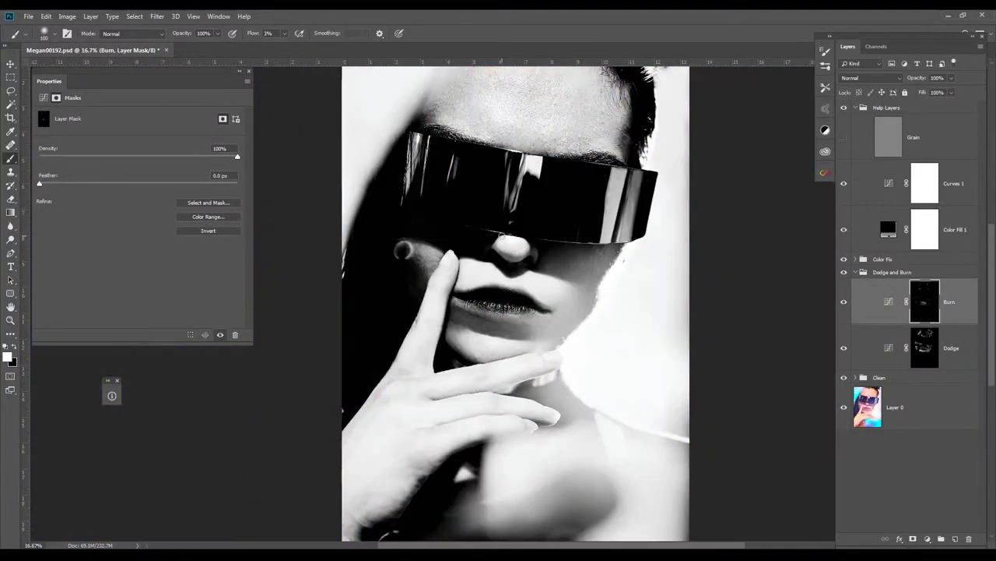
scroll(433, 329, up, 1)
key(alt+bracketleft)
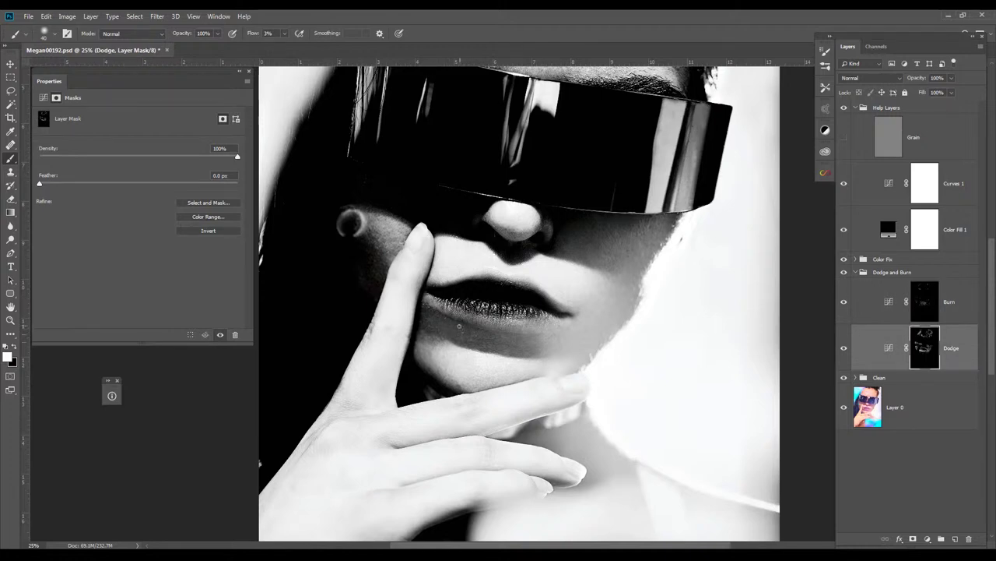
key(bracketleft)
key(bracketleft)
key(bracketleft)
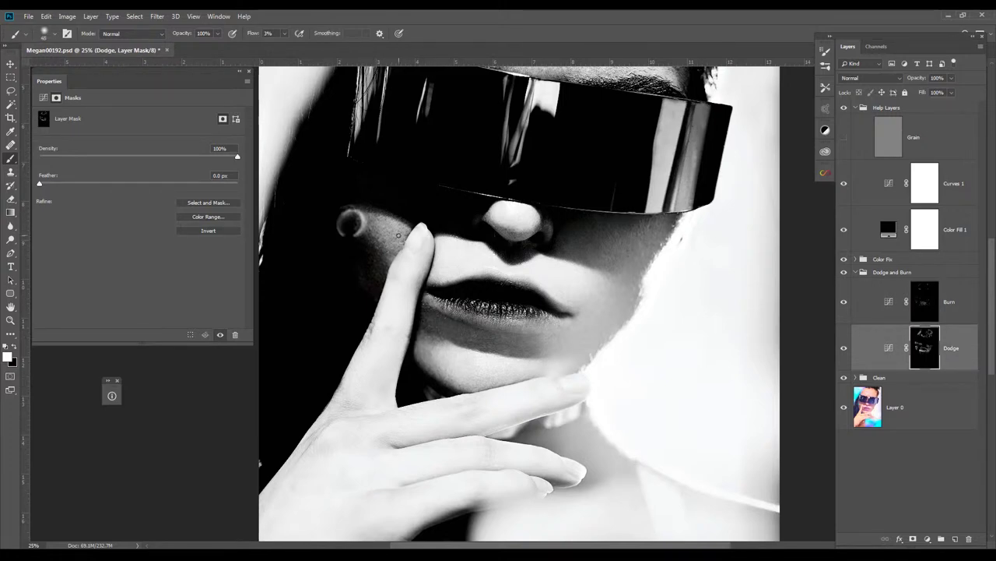
Lightly dodge the cheek below the glasses and the forehead, rotating the view to reduce tilt.
drag(579, 206, 595, 232)
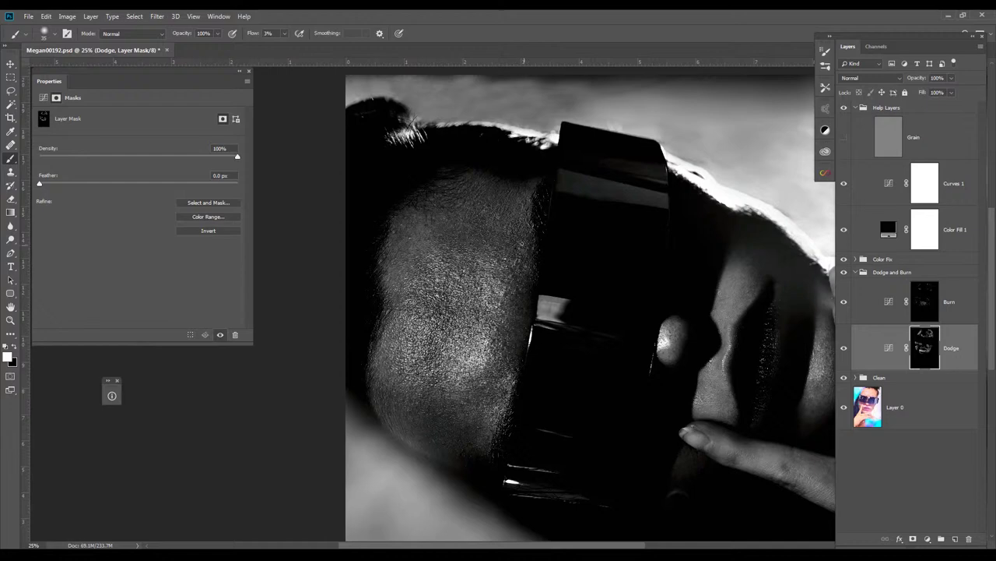
scroll(513, 274, up, 1)
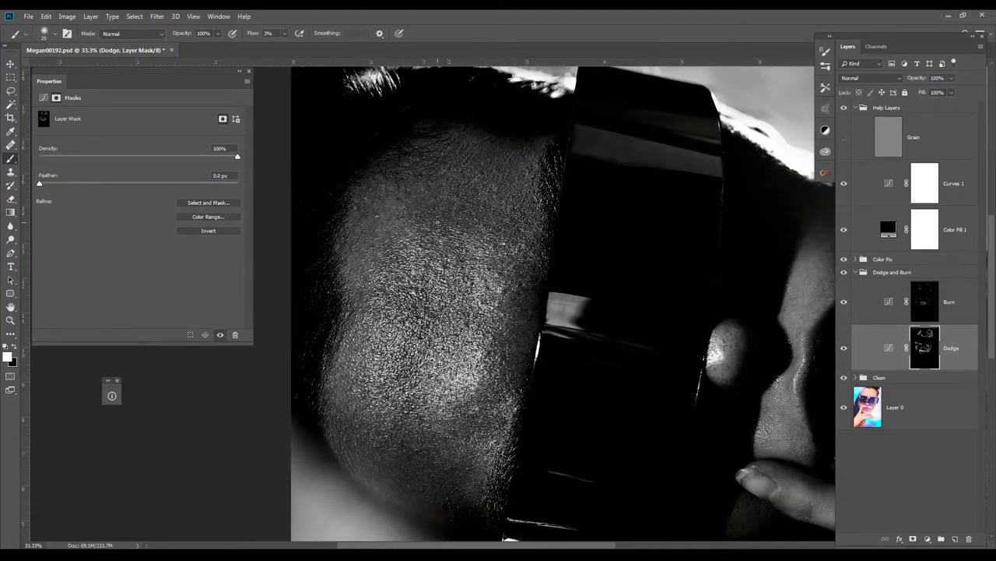
scroll(436, 222, down, 1)
scroll(512, 191, down, 2)
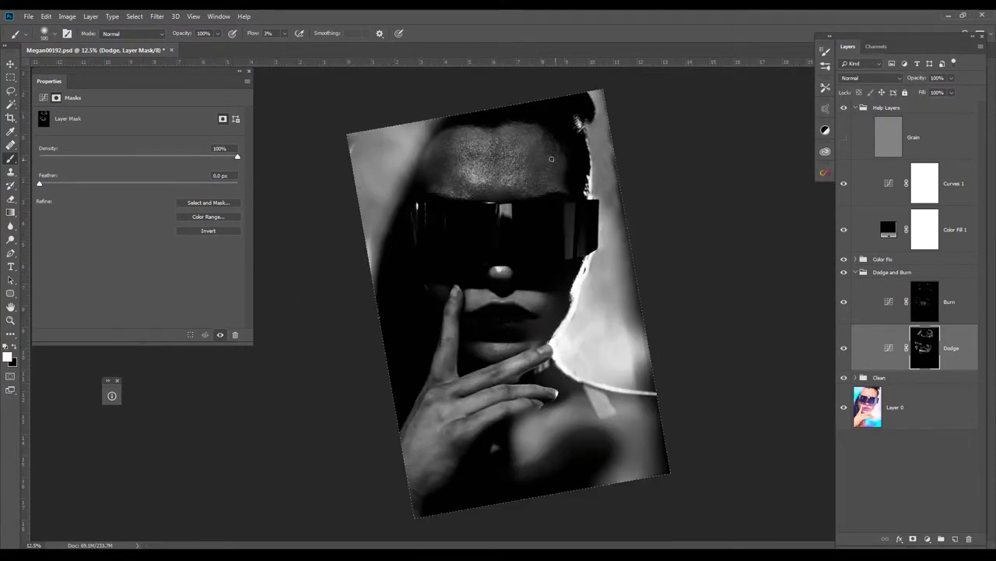
drag(428, 105, 499, 130)
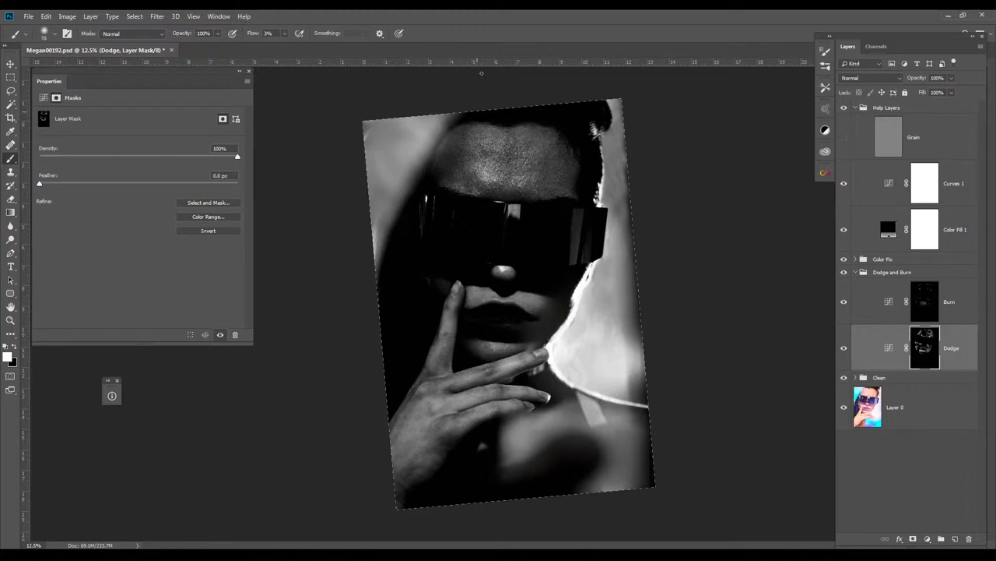
scroll(481, 73, up, 1)
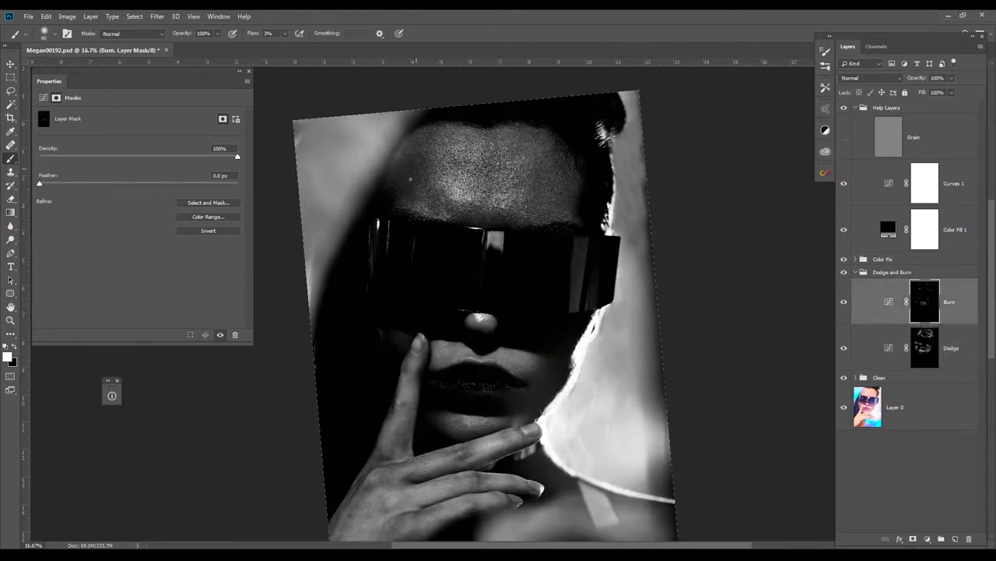
drag(417, 139, 452, 116)
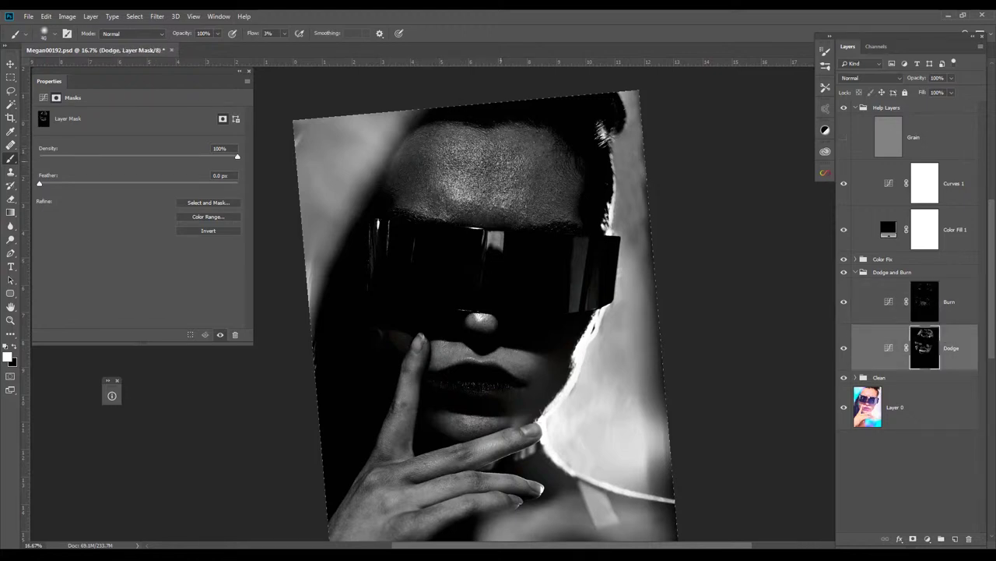
drag(532, 166, 502, 216)
drag(438, 172, 464, 171)
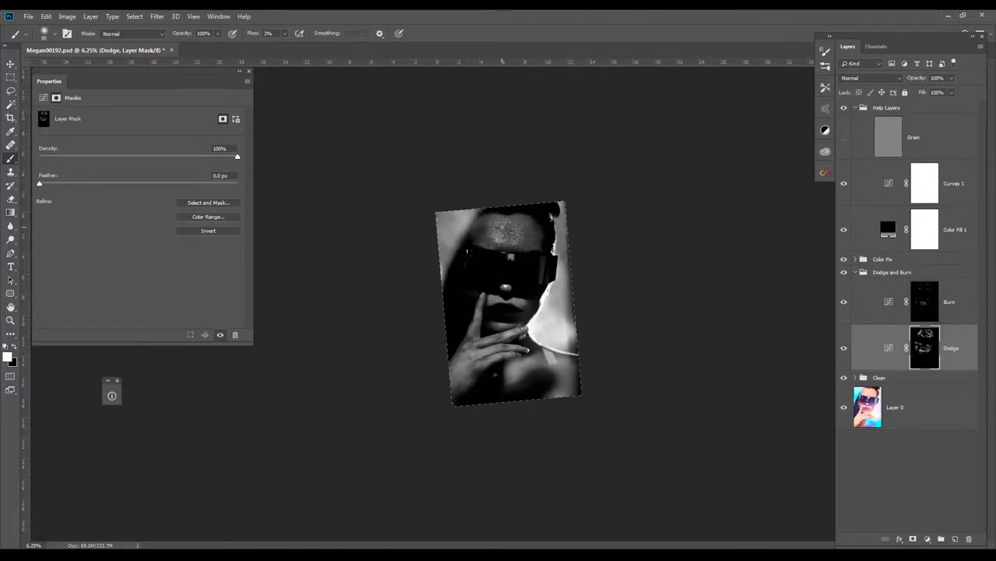
Zoom in, make the brush smaller, and steepen the Curves 1 help curve for more contrast.
key(ctrl+plus)
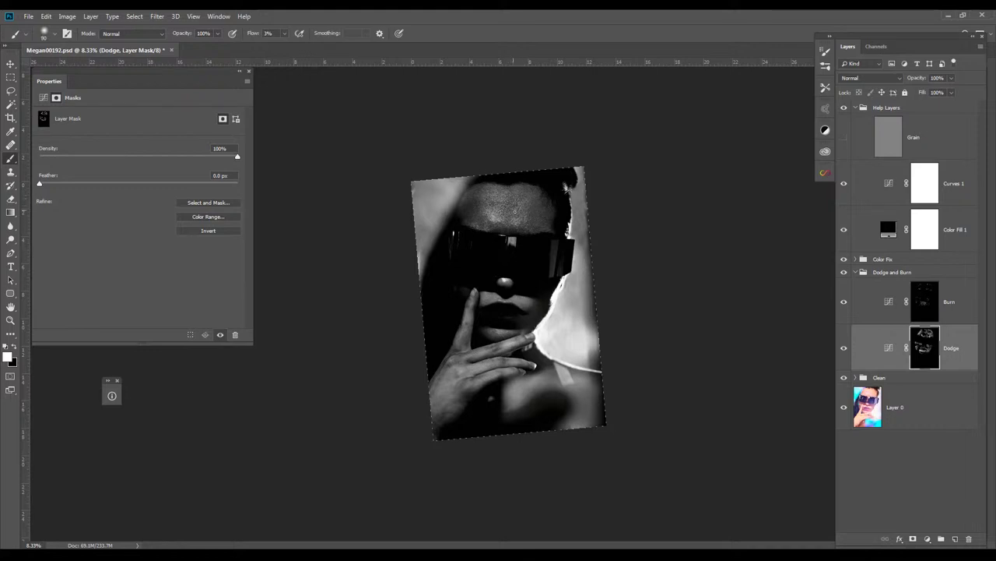
key(ctrl+plus)
key(bracketleft)
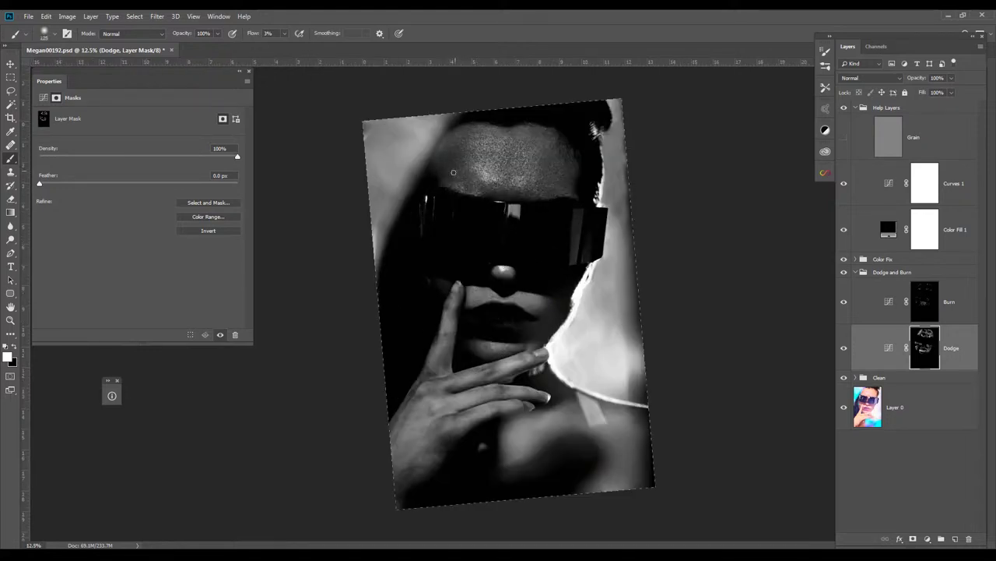
key(ctrl+plus)
click(925, 183)
drag(190, 226, 190, 249)
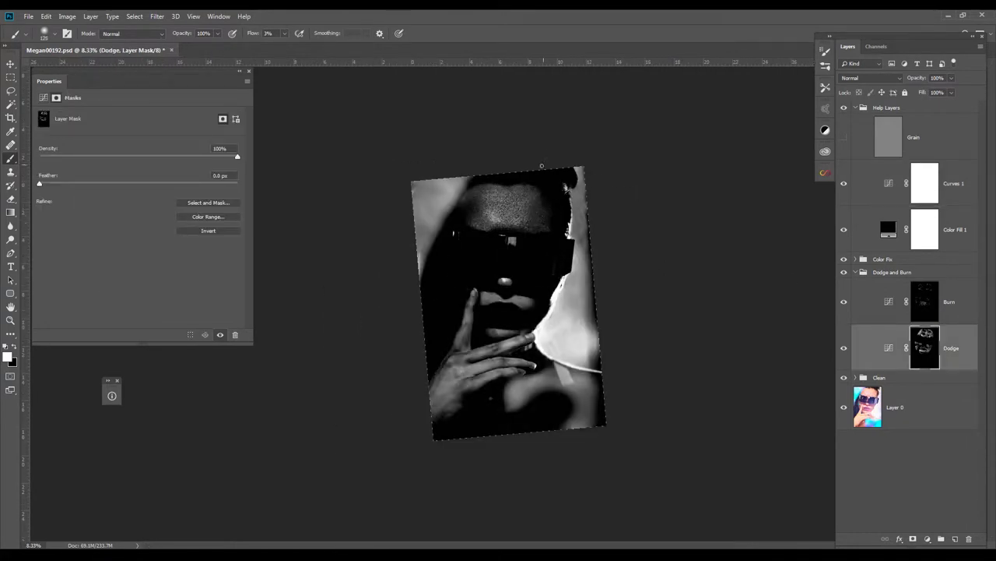
Enlarge the brush and dodge the raised finger and fingers across the hand.
key(ctrl+plus)
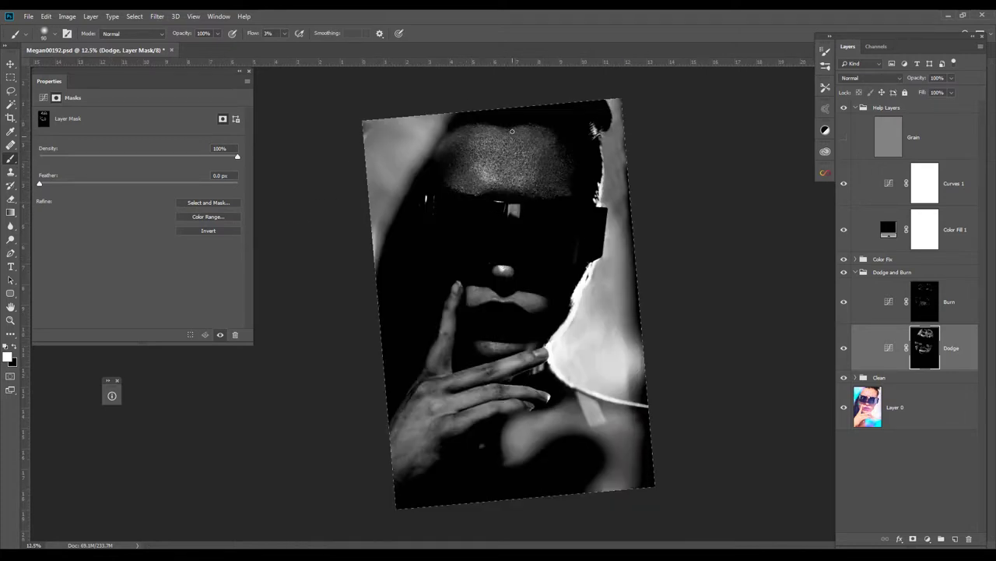
key(bracketright)
key(bracketright)
key(bracketright)
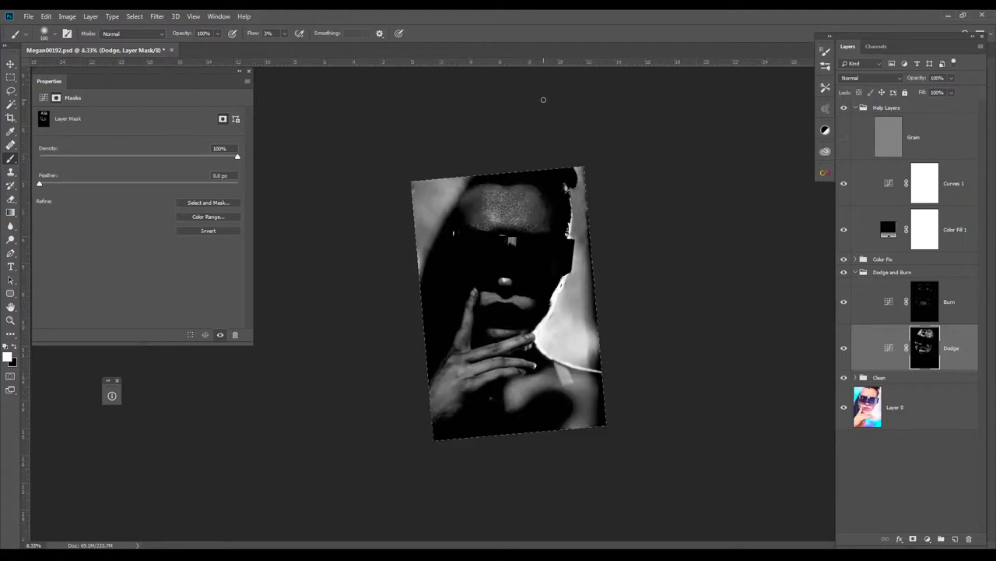
key(bracketright)
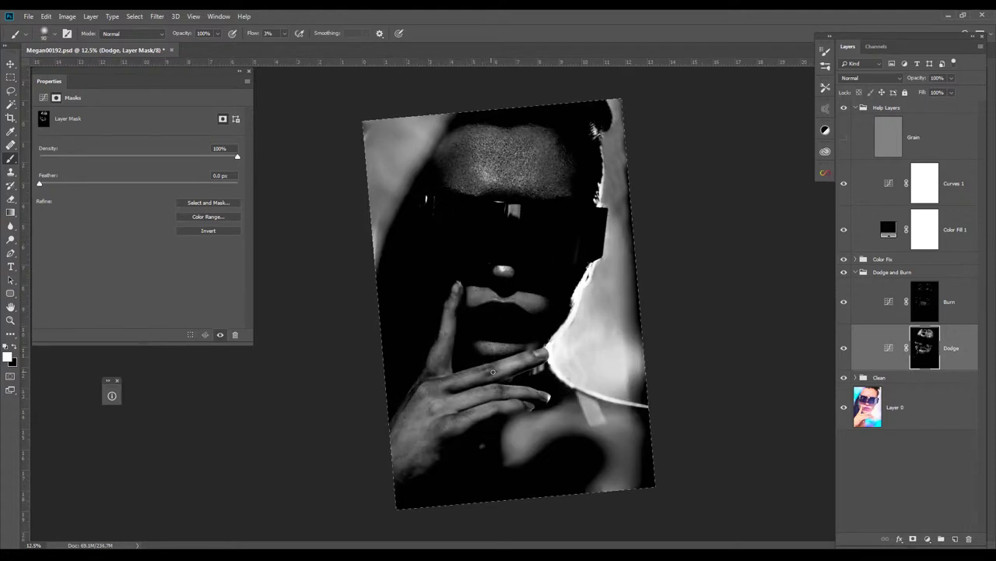
key(bracketright)
key(bracketright)
key(bracketright)
drag(487, 366, 448, 325)
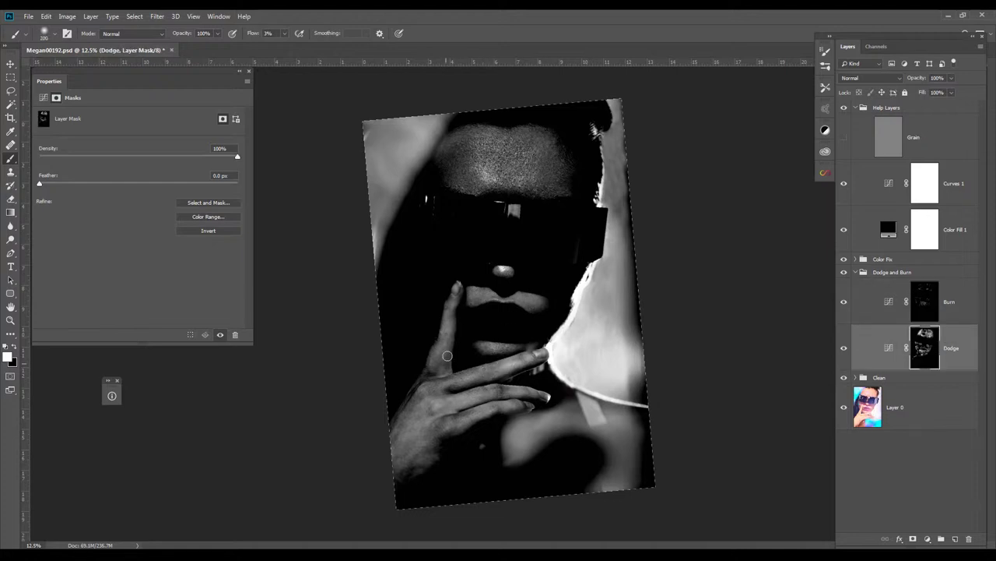
key(ctrl+plus)
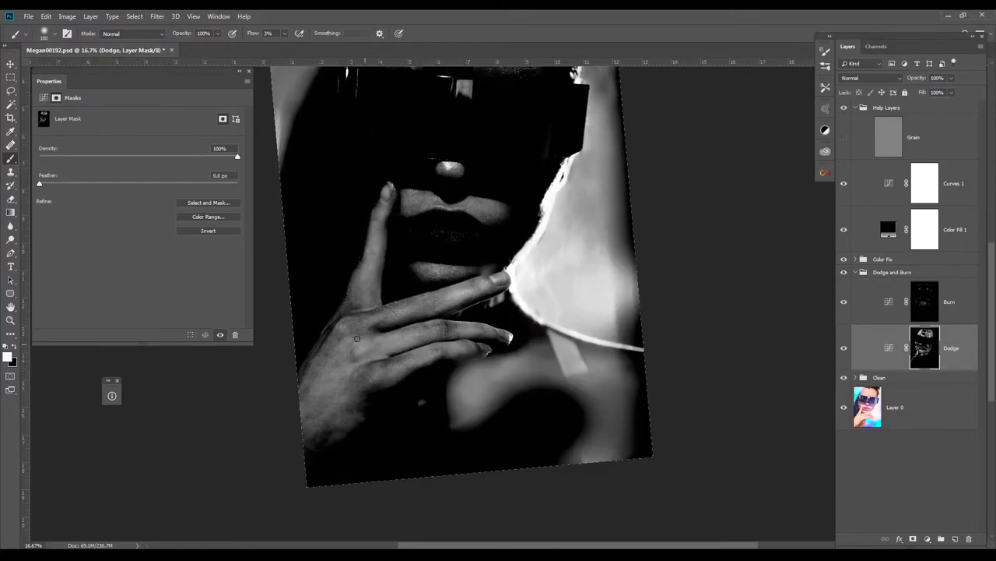
drag(367, 352, 413, 345)
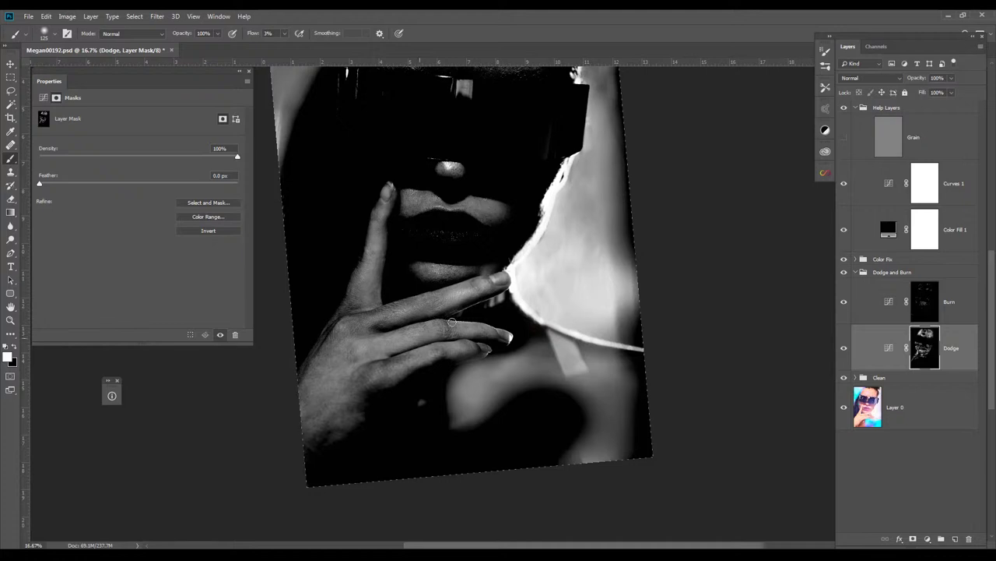
drag(377, 313, 402, 304)
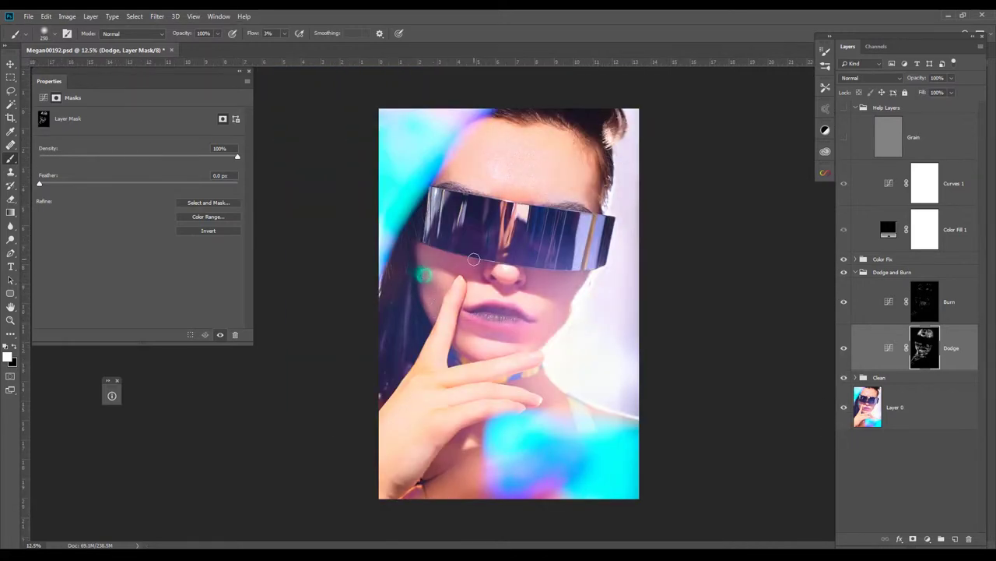
In the black-and-white help view, lighten the forehead and the back of the hand on the Dodge mask.
key(F2)
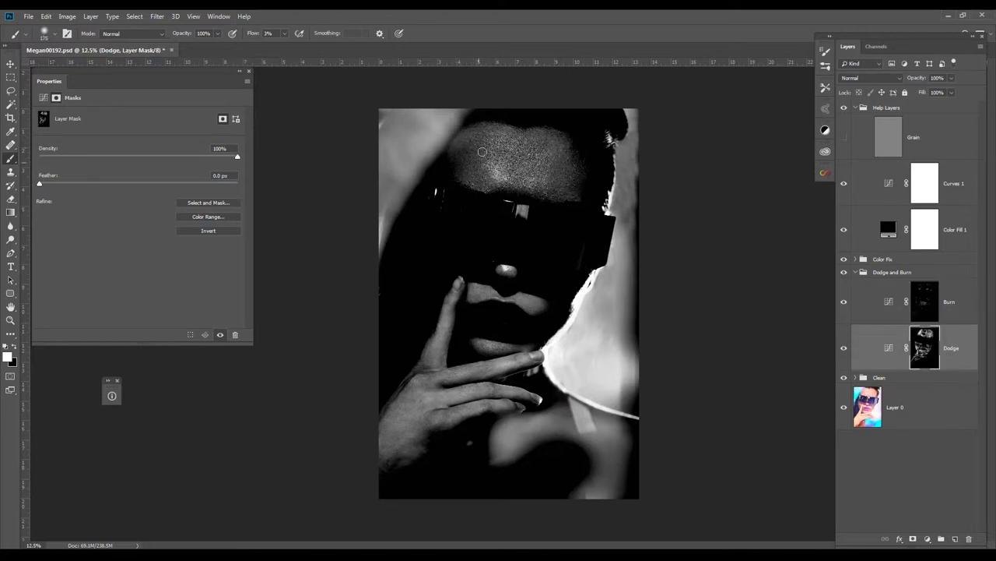
drag(449, 151, 468, 142)
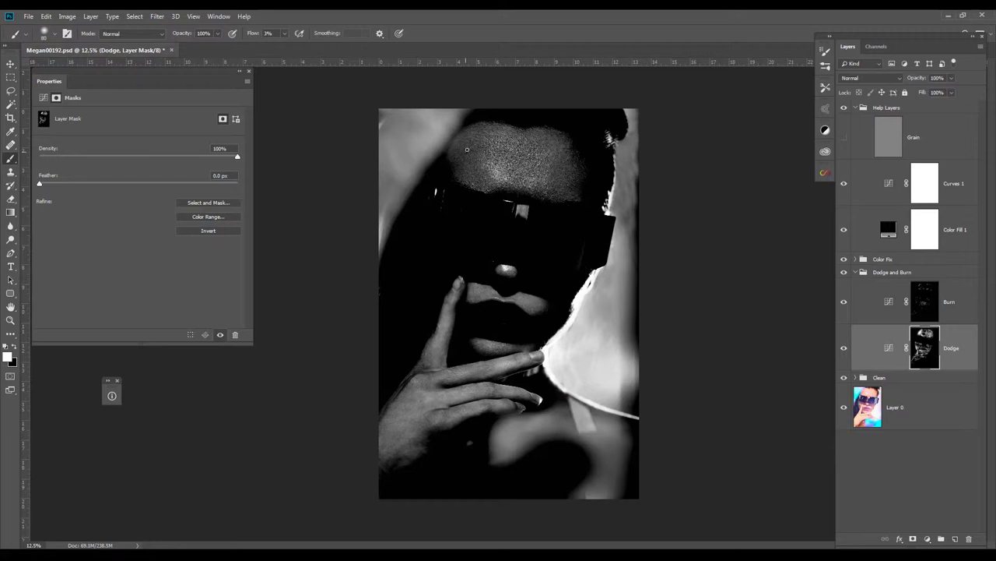
key(ctrl+plus)
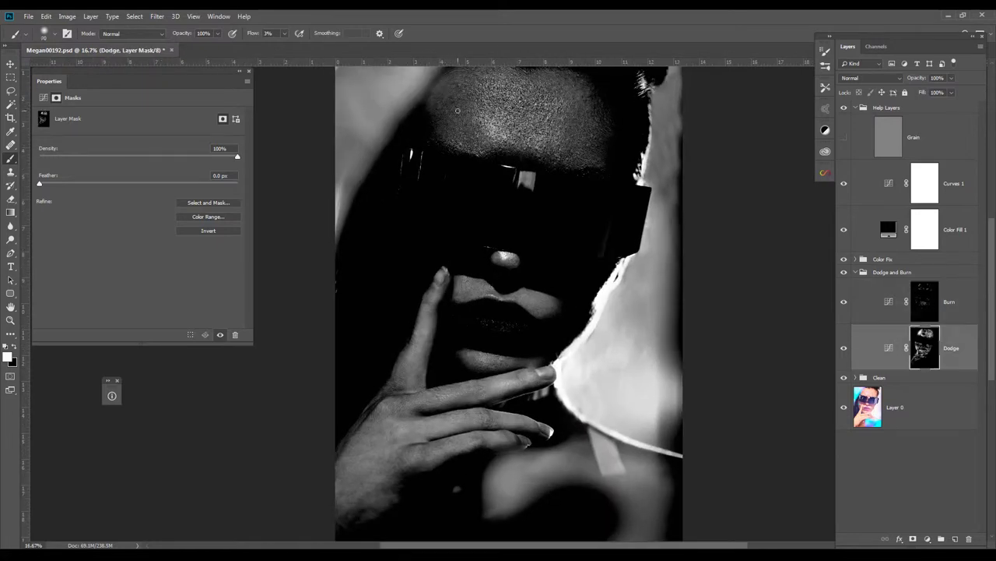
key(ctrl+minus)
key(ctrl+minus)
key(ctrl+plus)
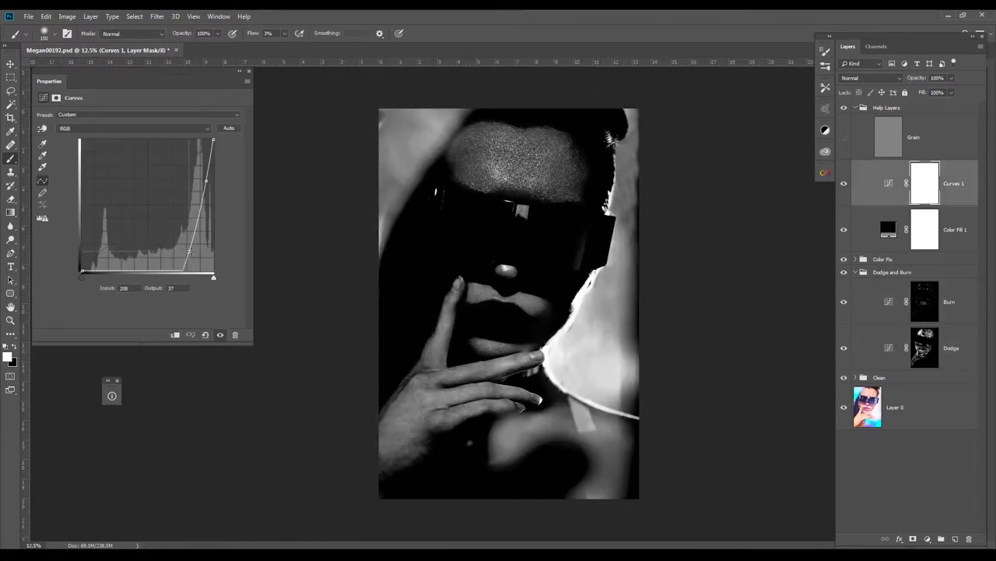
drag(420, 383, 409, 393)
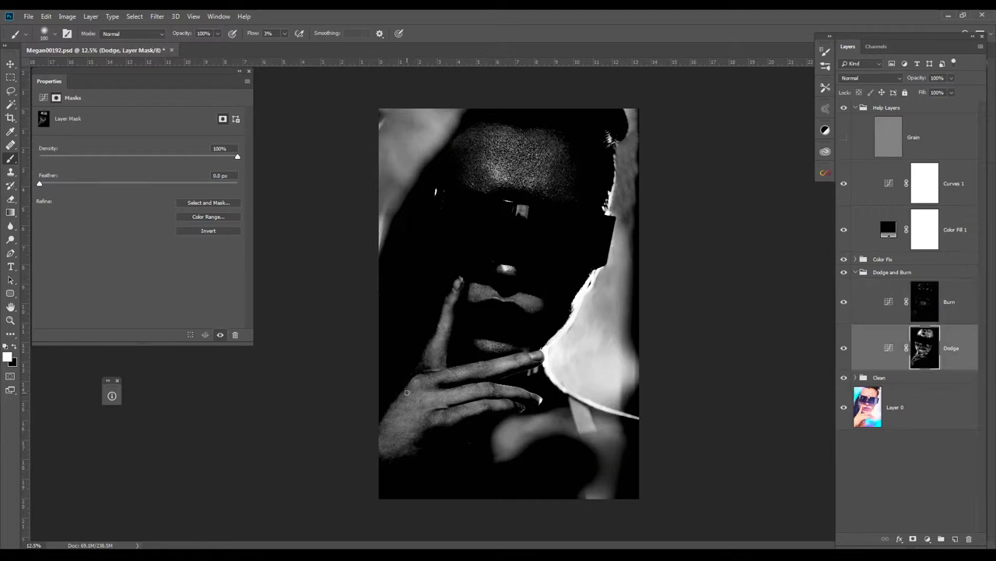
drag(398, 431, 424, 385)
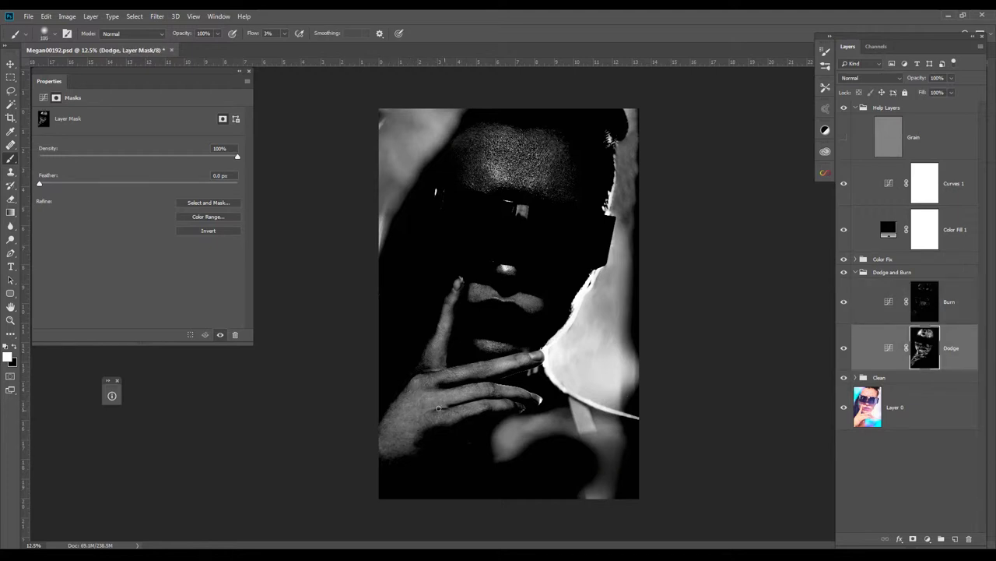
Zoom in on the face and dodge across the forehead with a smaller, faint brush stroke.
key(ctrl+plus)
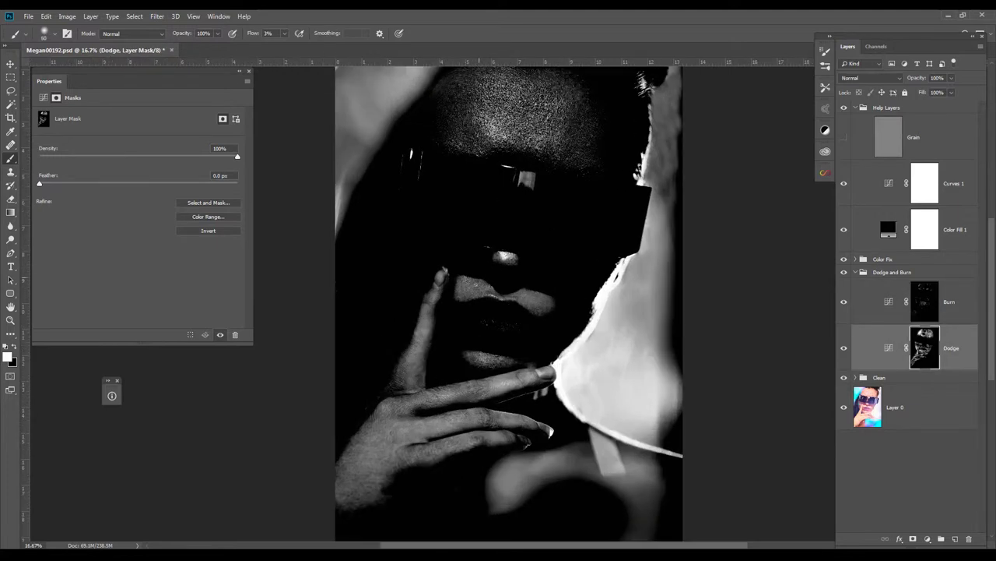
key(bracketright)
key(bracketright)
key(bracketright)
key(bracketright)
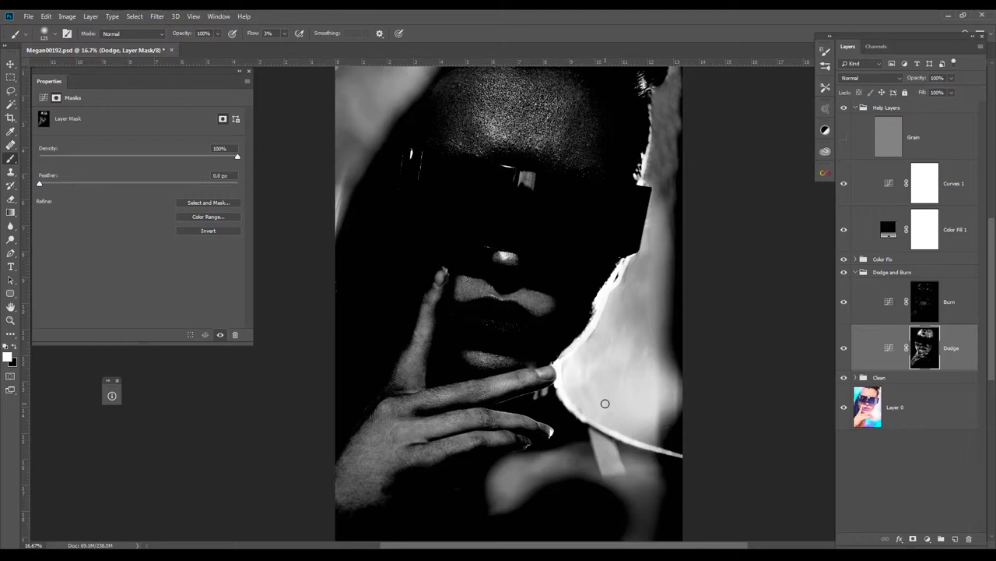
key(bracketleft)
key(bracketleft)
key(bracketleft)
scroll(490, 173, up, 2)
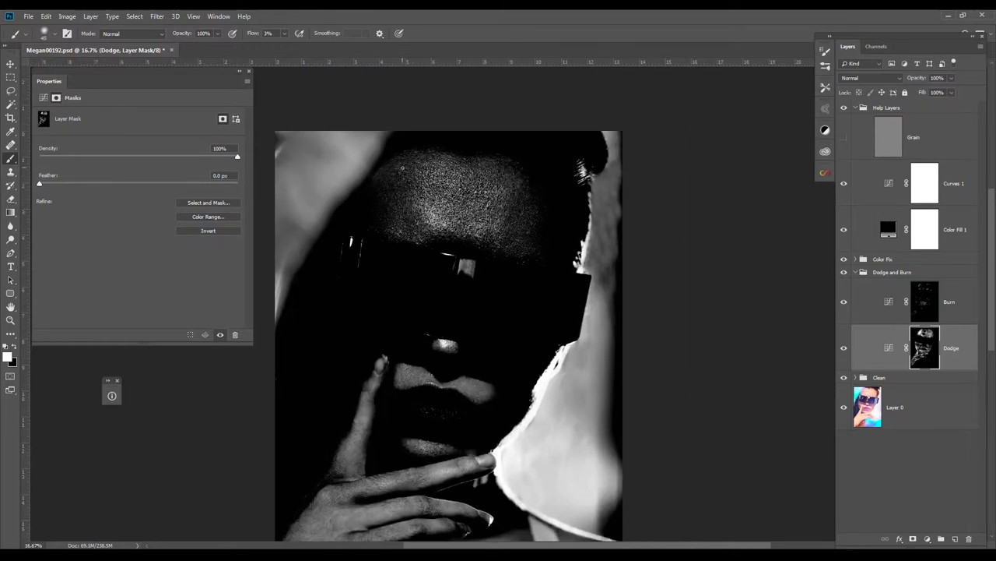
drag(393, 190, 514, 204)
scroll(498, 125, down, 3)
scroll(475, 101, up, 1)
right_click(506, 225)
key(Escape)
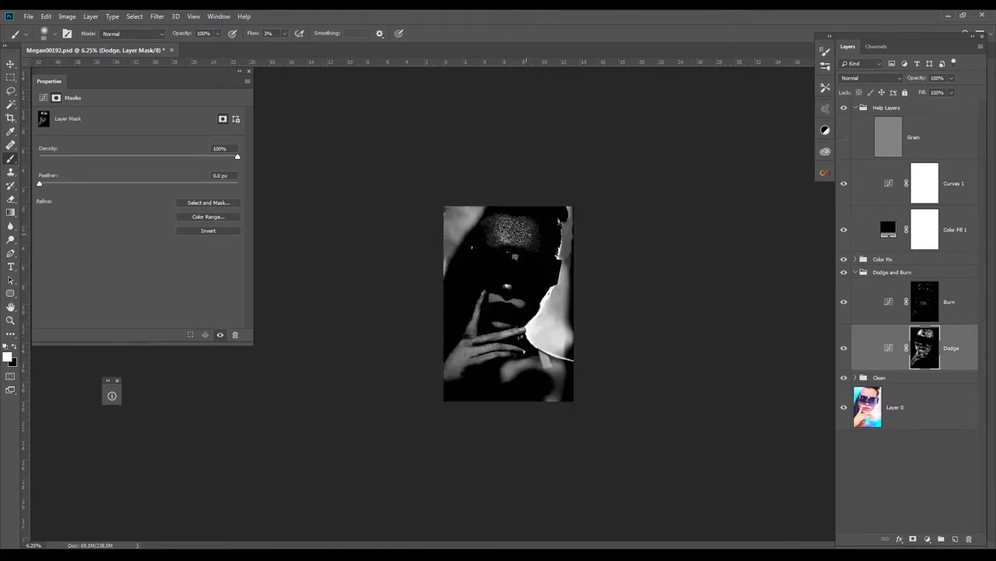
Burn the lower part of the image on the Burn mask, toggling the help layers to check colour.
key(ctrl+plus)
key(ctrl+plus)
click(844, 108)
key(ctrl+minus)
key(alt+bracketright)
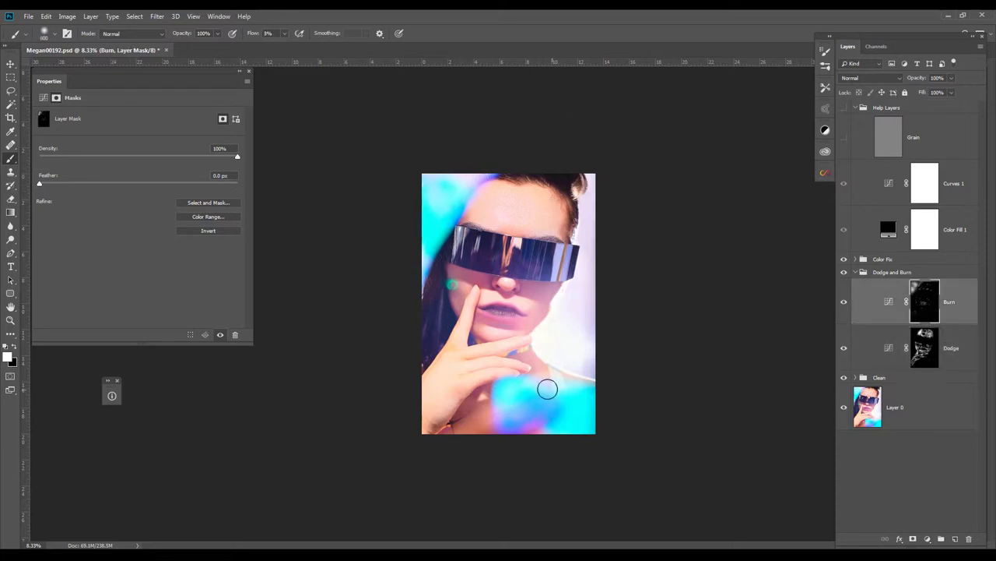
drag(545, 390, 501, 385)
click(844, 107)
click(844, 107)
Return to the Dodge mask with the black-and-white help view at 16.7% zoom.
key(F5)
key(F5)
click(843, 100)
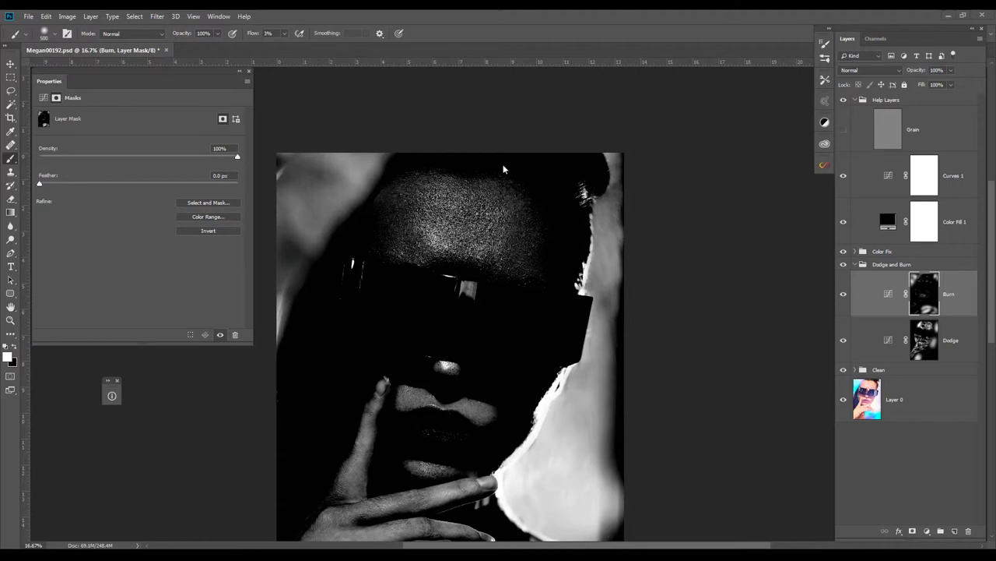
key(alt+bracketleft)
key(ctrl+plus)
key(ctrl+plus)
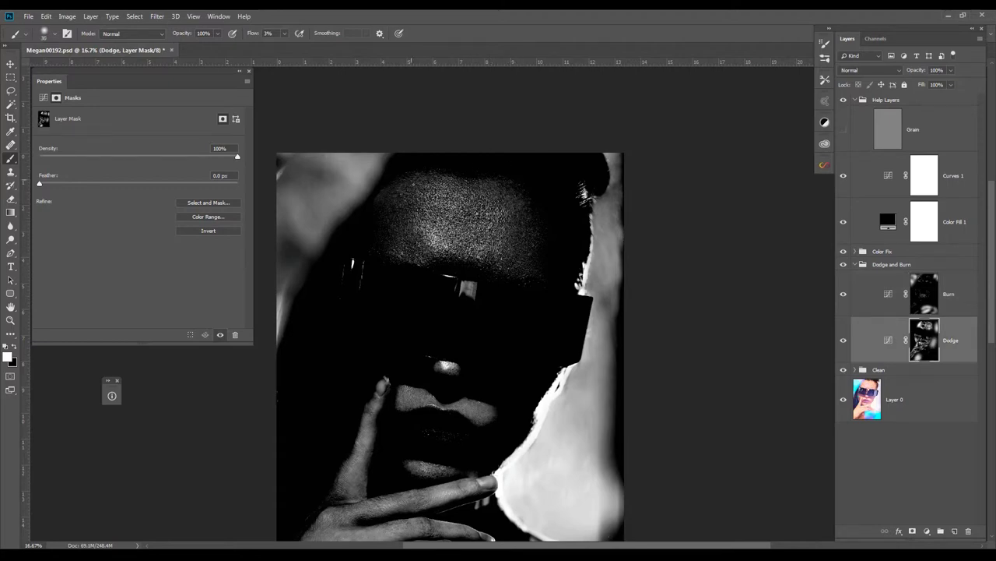
scroll(479, 203, up, 2)
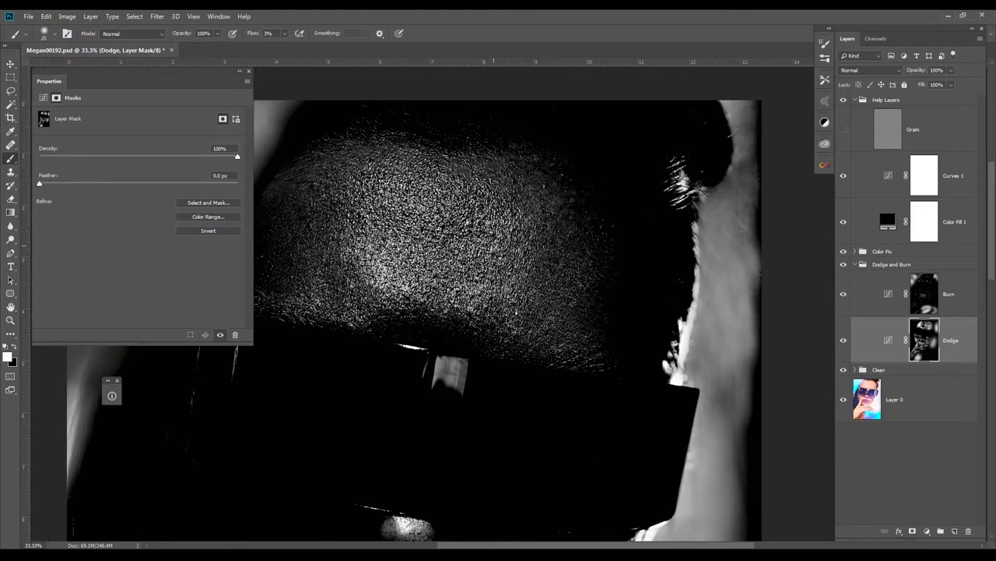
Check the portrait with panels hidden, then restore panels and expand the Color Fix group.
key(Tab)
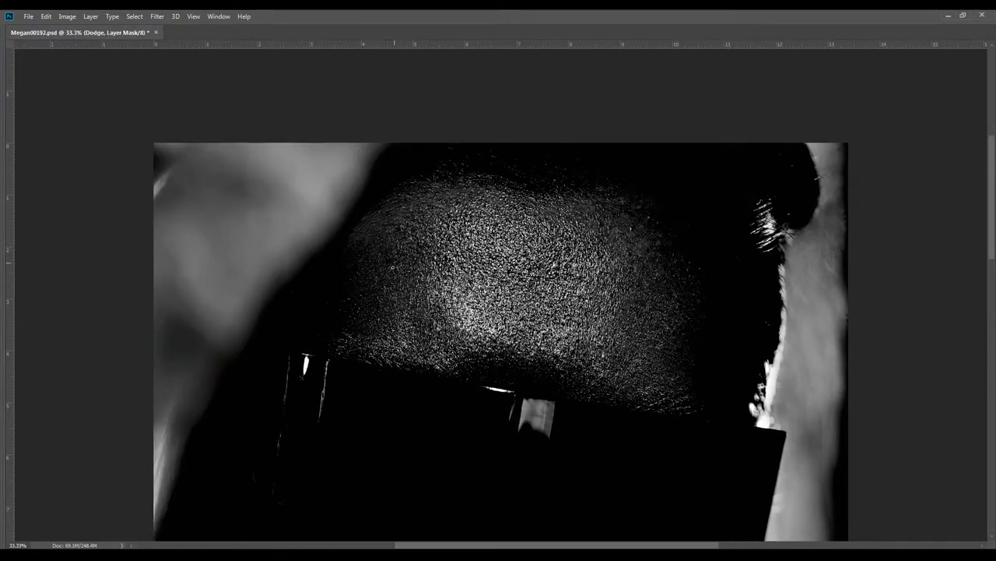
scroll(335, 228, right, 2)
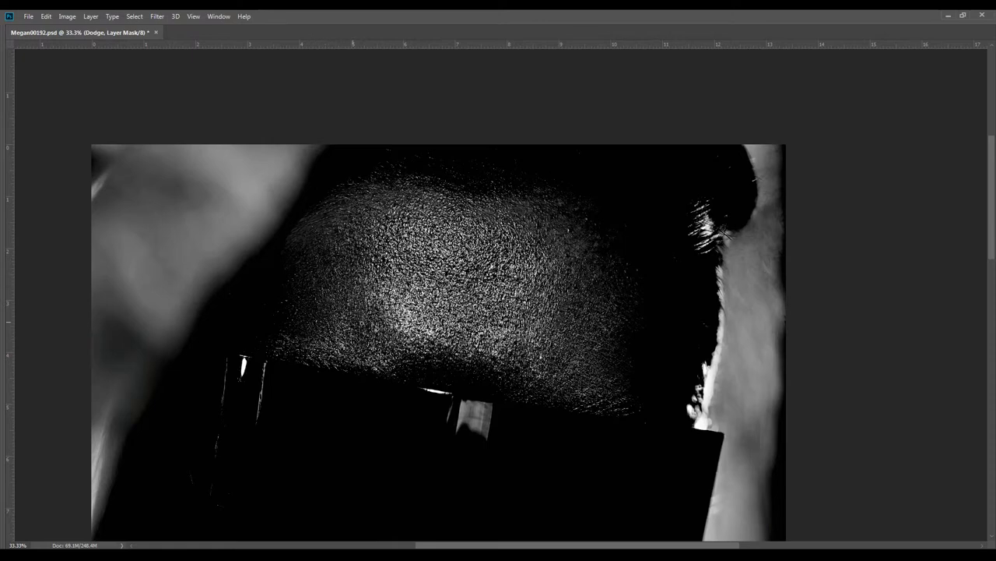
key(ctrl+0)
key(Tab)
click(891, 356)
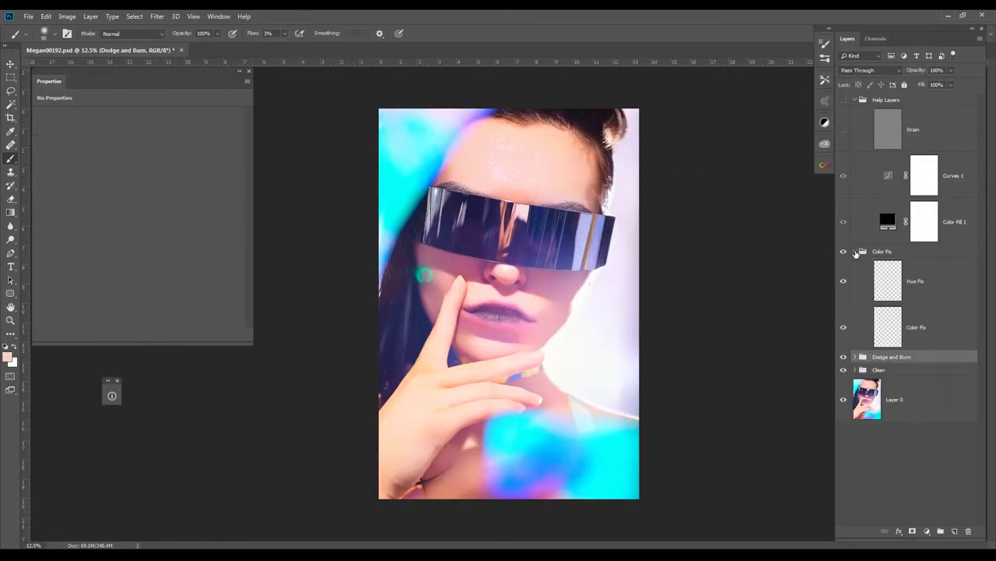
Select the Color Fix layer, sample a skin tone from the face, and return to the Dodge mask.
click(934, 327)
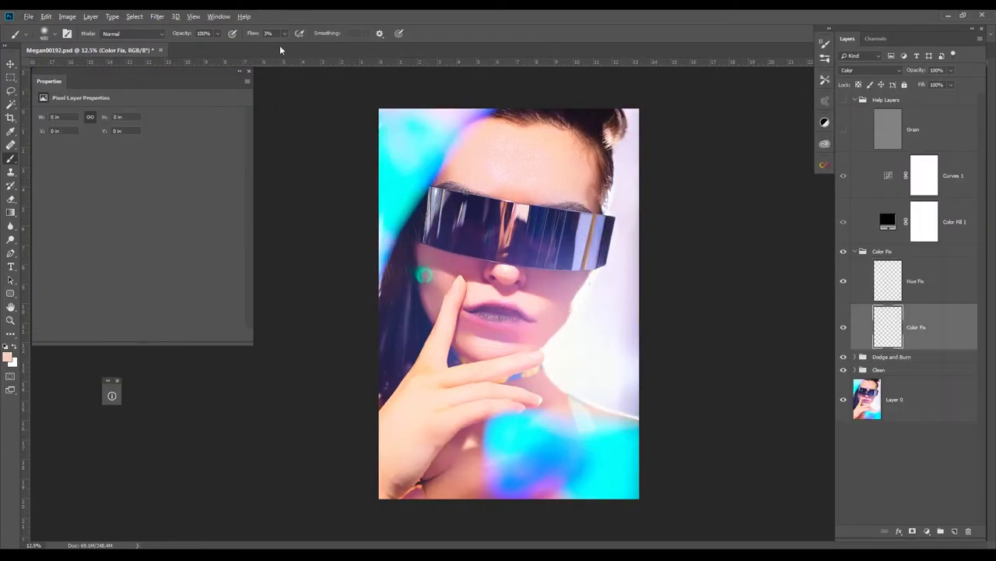
ctrl+click(591, 165)
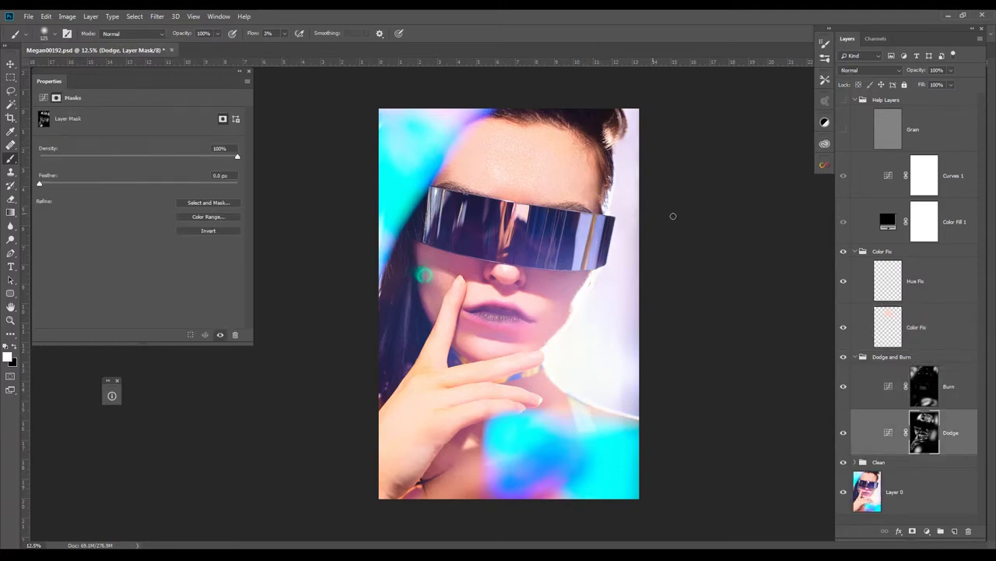
click(926, 327)
alt+click(438, 279)
key(ctrl+plus)
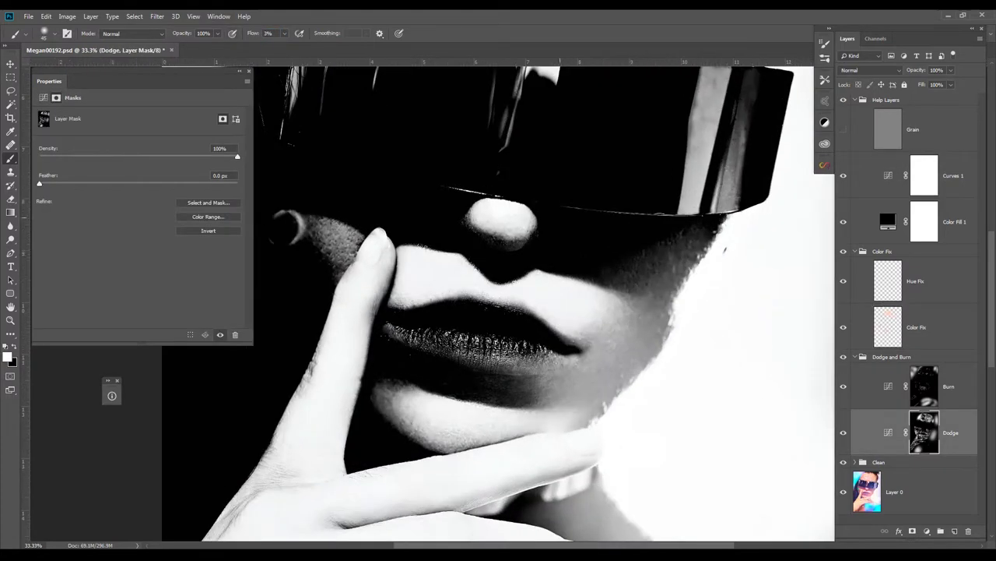
Dodge the cheek shadows near the lips, rotate the view along the jawline, and lower brush flow to 1%.
scroll(559, 234, right, 2)
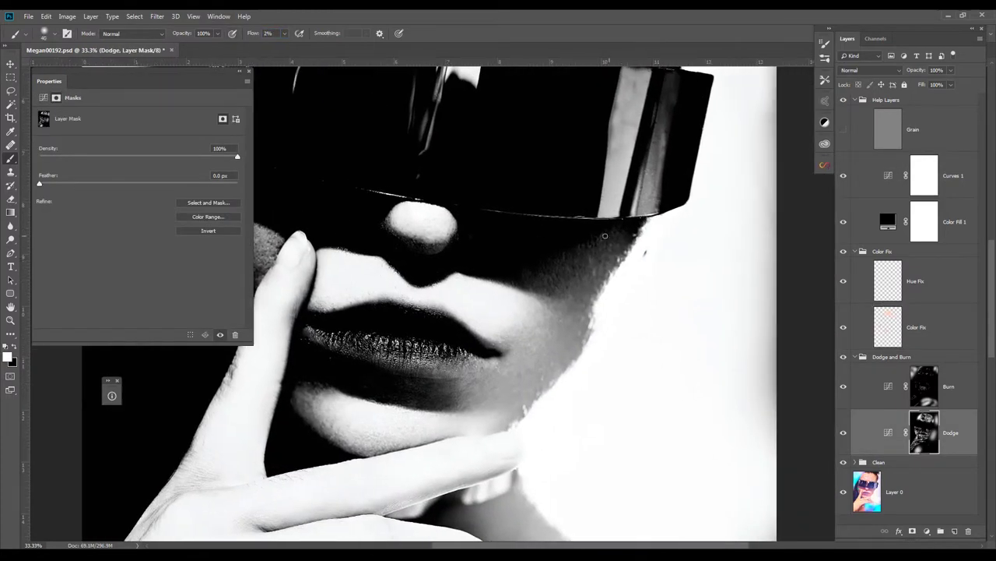
drag(555, 278, 581, 262)
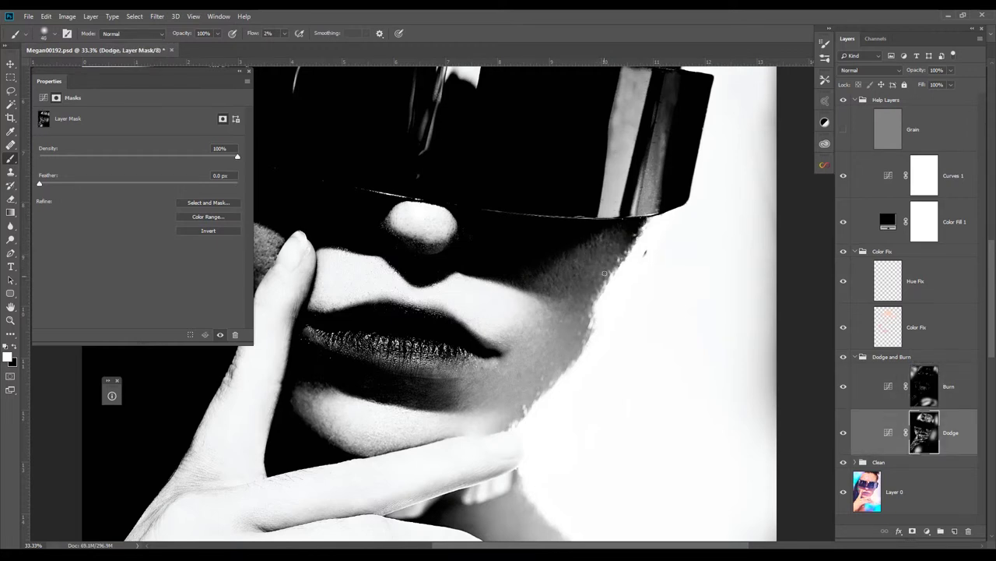
scroll(624, 287, left, 2)
scroll(624, 287, down, 1)
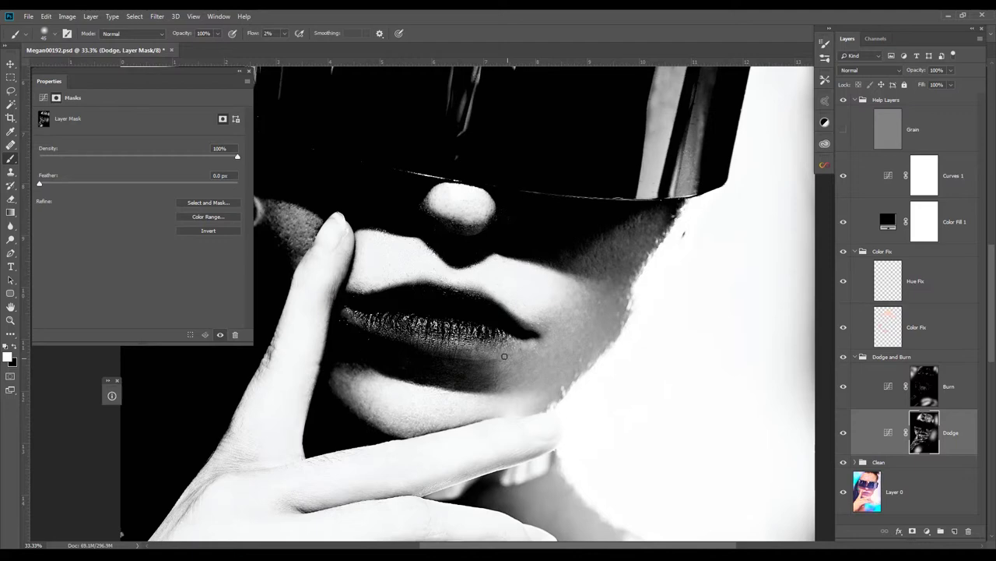
click(924, 175)
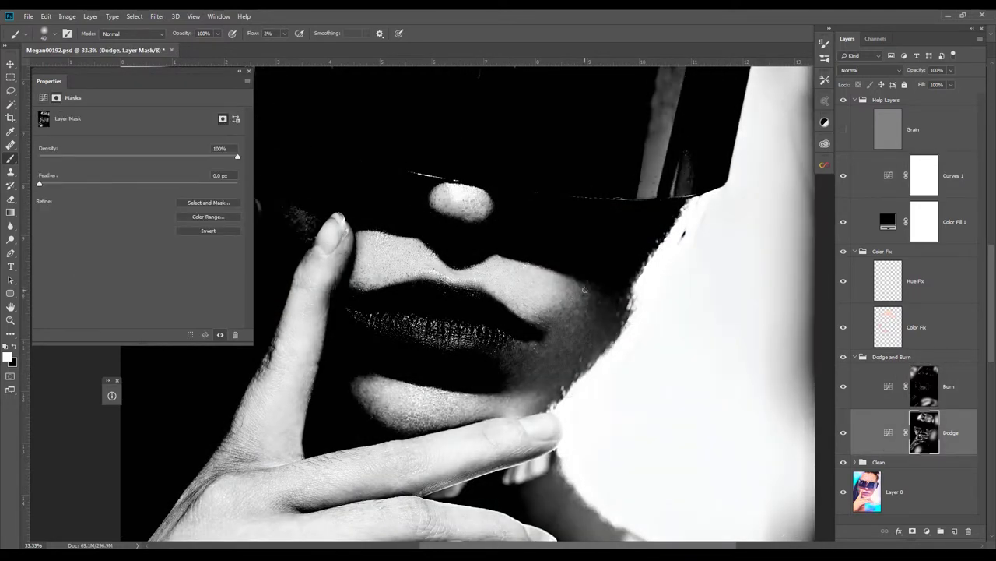
mouse_move(585, 290)
mouse_down()
mouse_move(553, 321)
mouse_move(585, 307)
mouse_move(528, 347)
mouse_up()
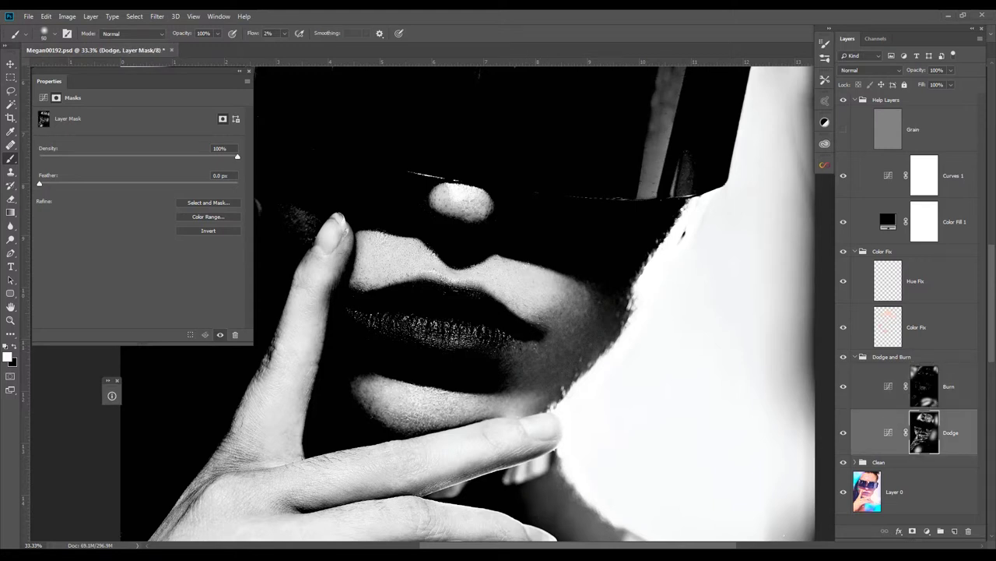
drag(571, 298, 505, 253)
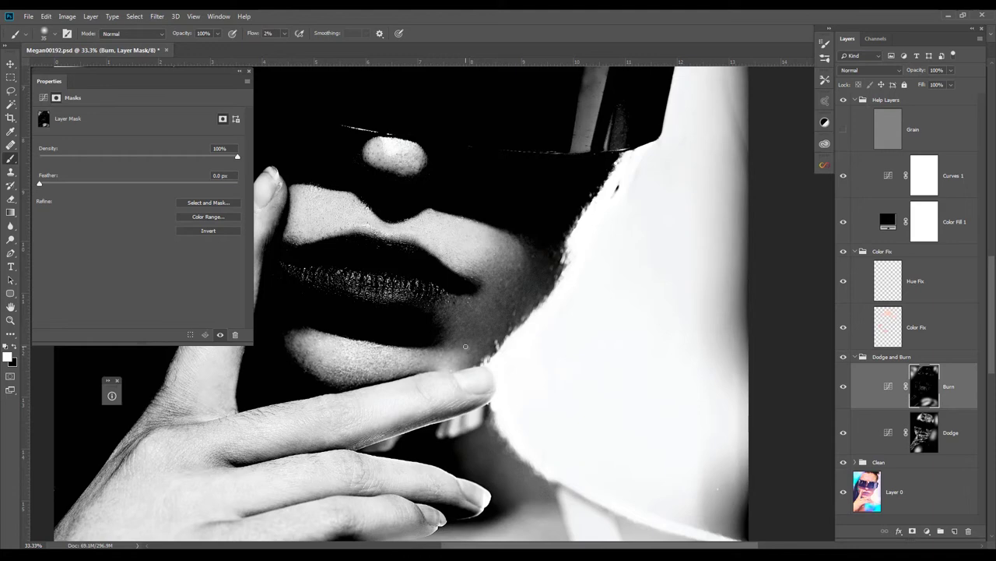
drag(549, 222, 453, 327)
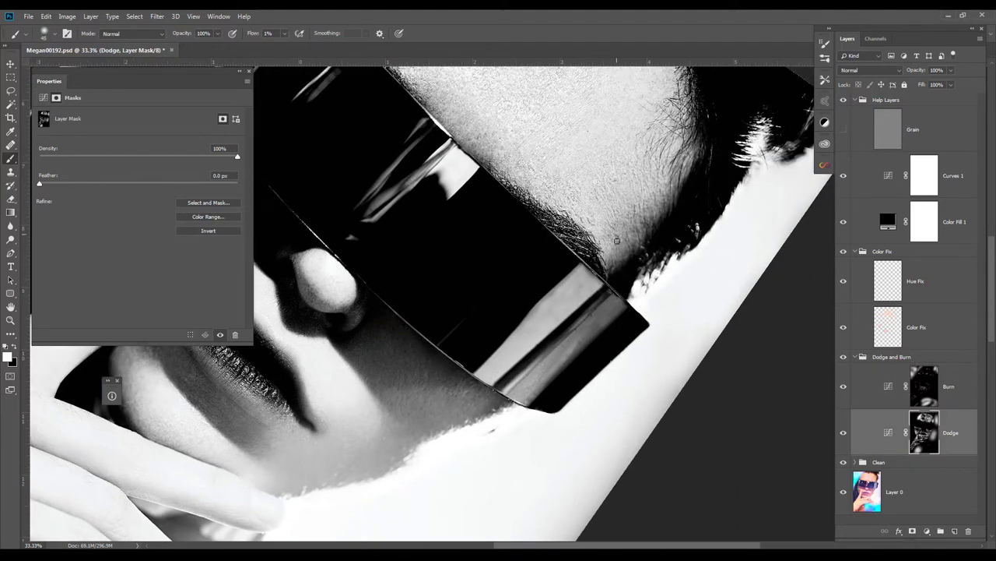
click(268, 32)
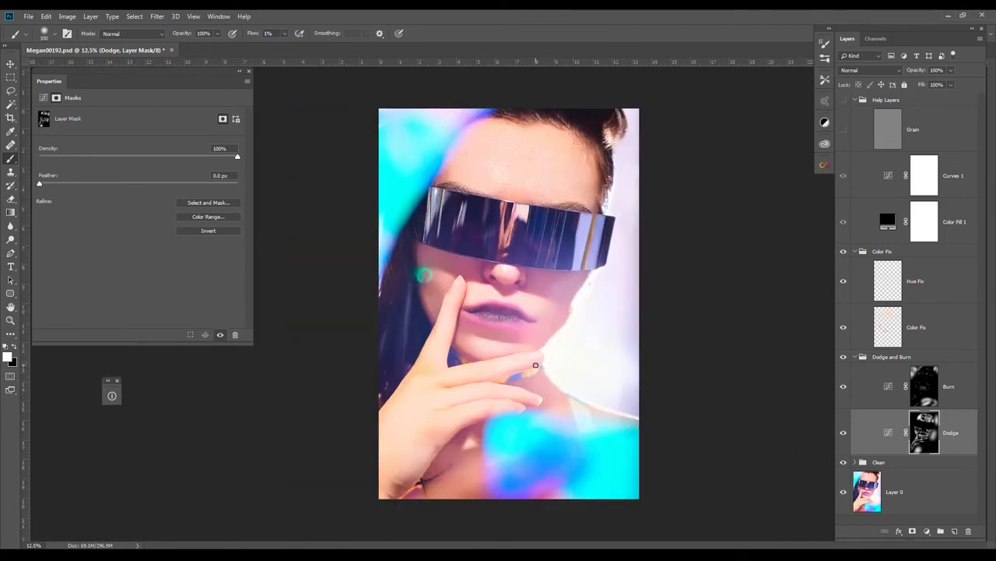
Collapse the Color Fix, Dodge and Burn, and Clean groups, and compare against Layer 0 alone.
ctrl+click(854, 356)
alt+click(844, 306)
alt+click(845, 306)
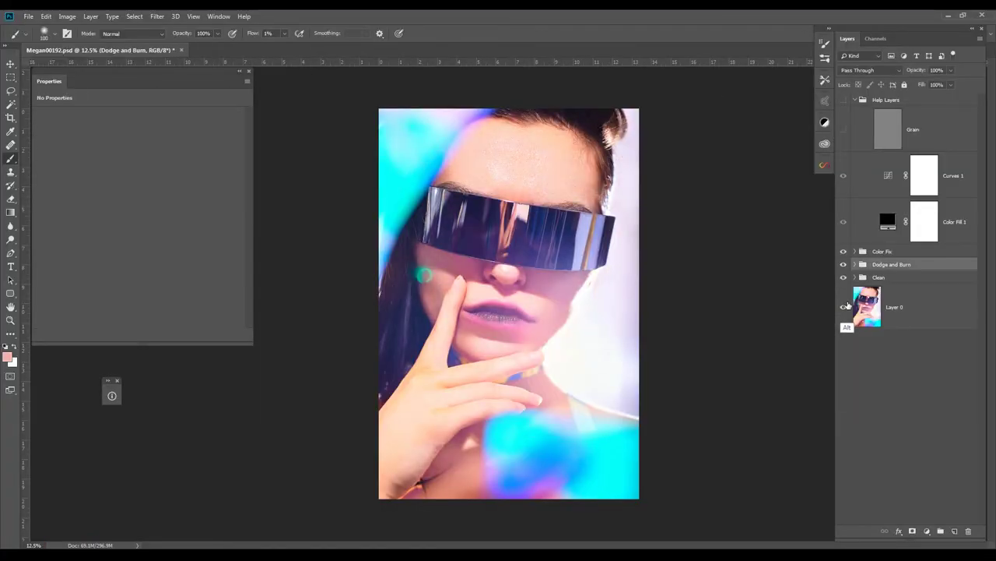